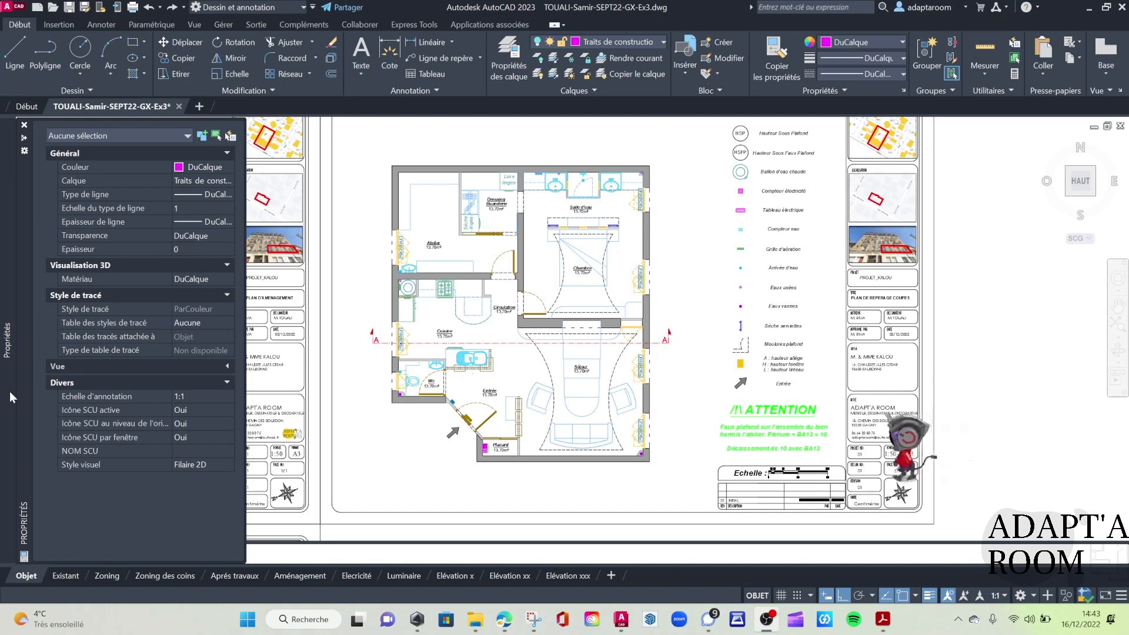
Hide the properties palette and review the drawing's layer list in the layer properties manager.
key("ctrl+1")
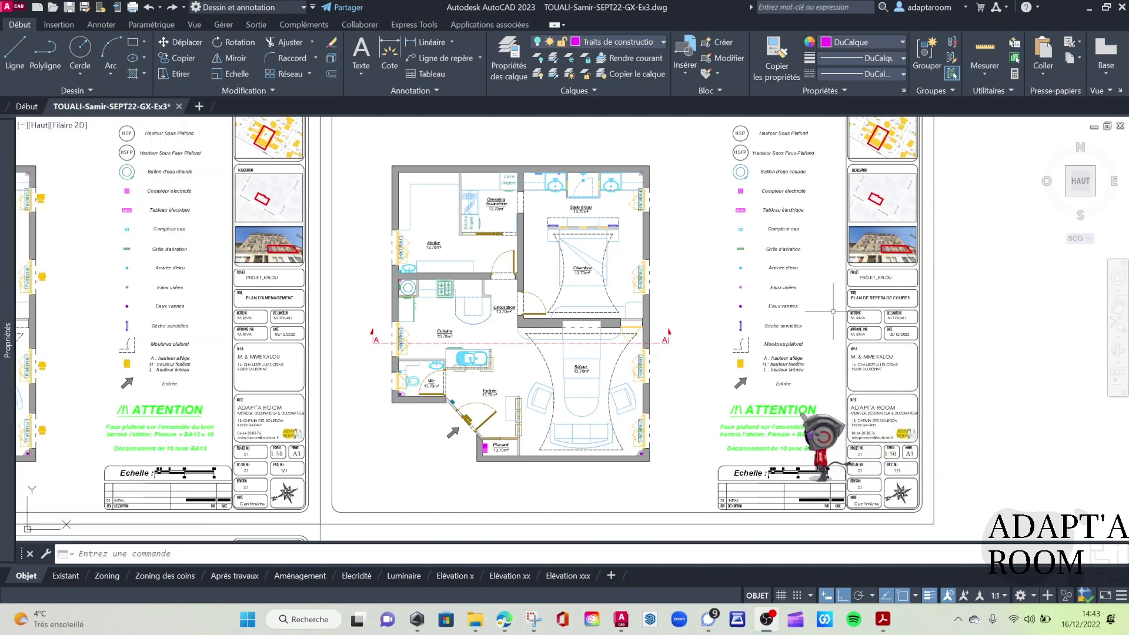
left_click(502, 57)
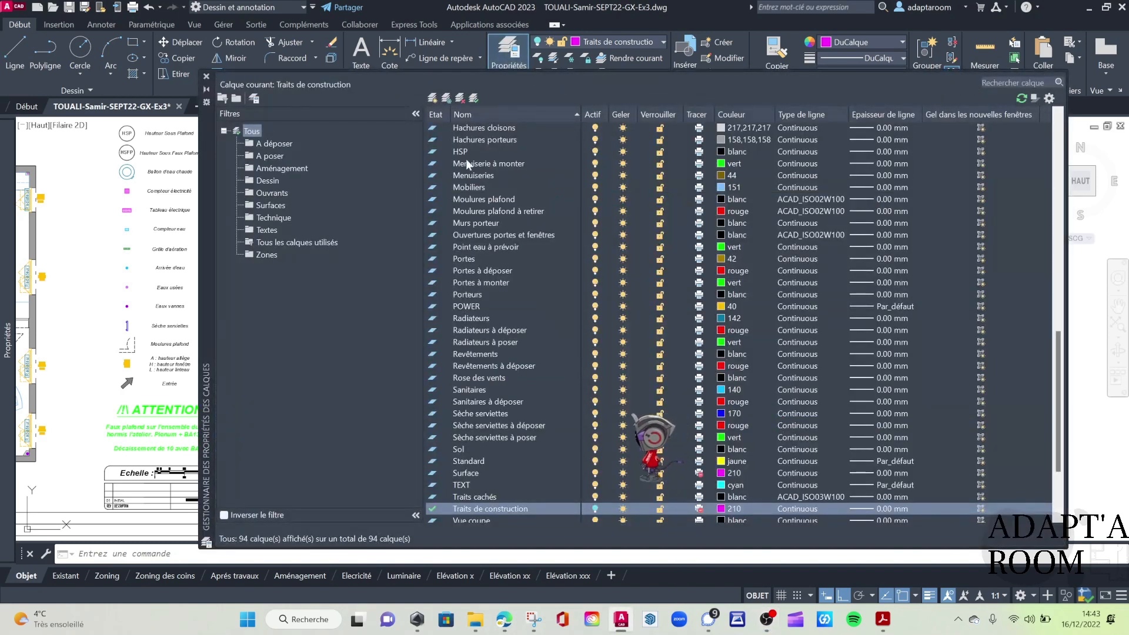
scroll(466, 158, "up", 15)
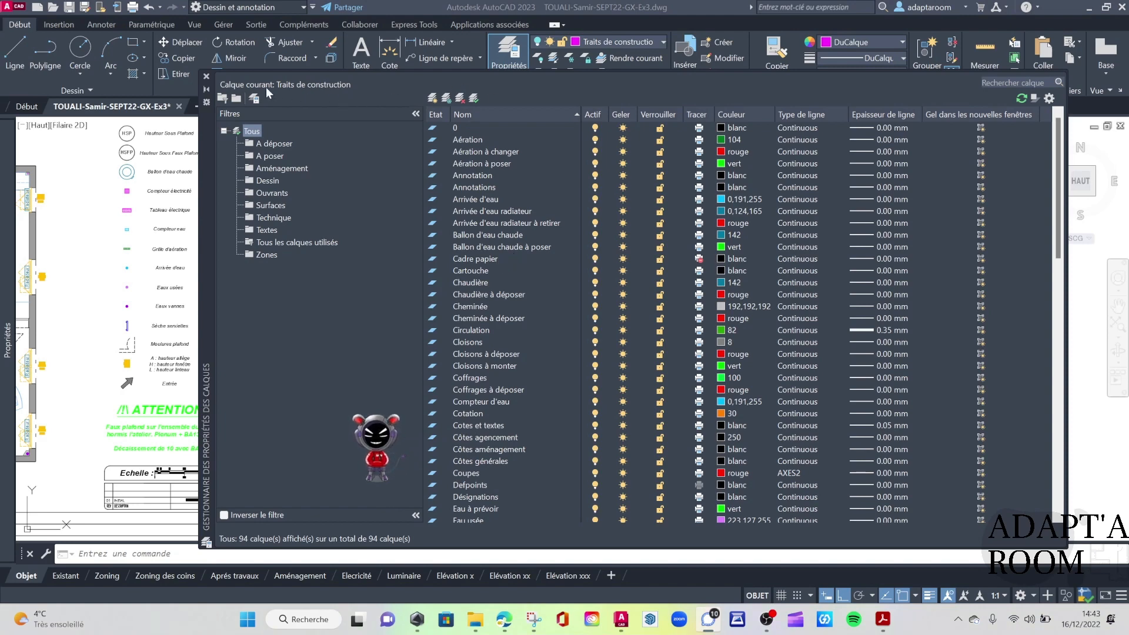
left_click(206, 77)
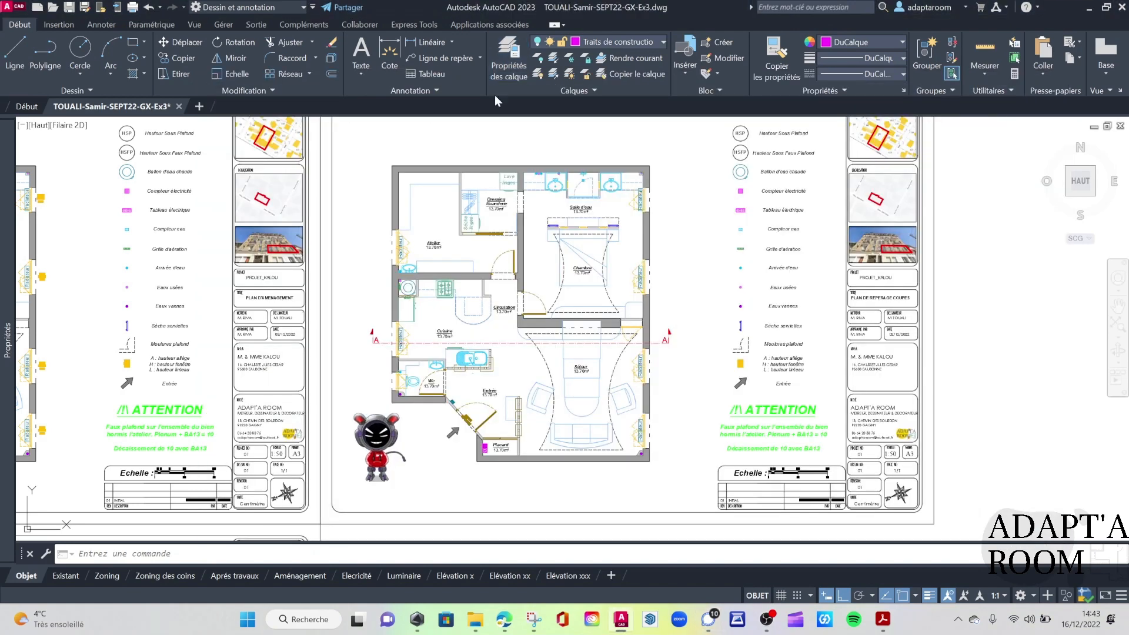
Turn off all layers of the drawing, including the current layer Traits de construction.
left_click(501, 55)
scroll(489, 228, "up", 4)
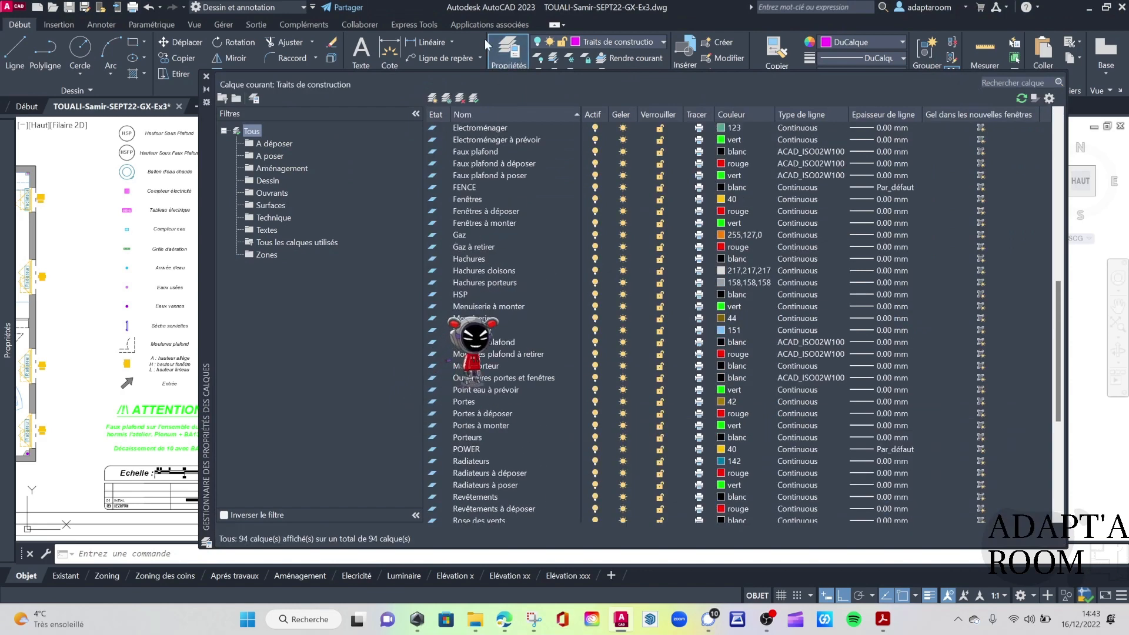
left_click(479, 153)
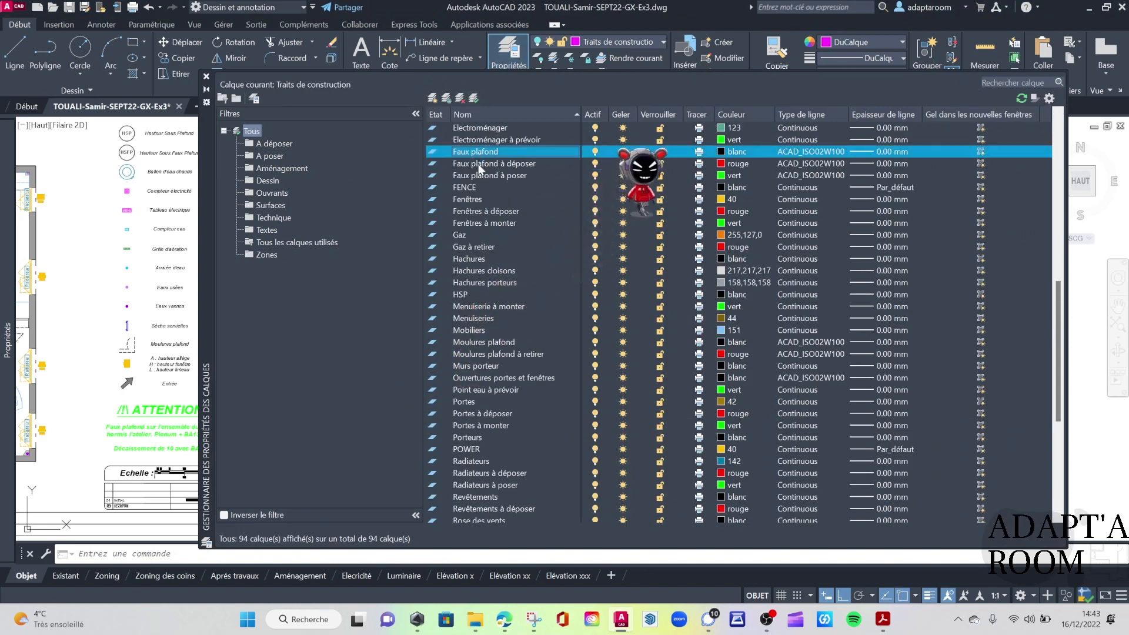
key("ctrl+a")
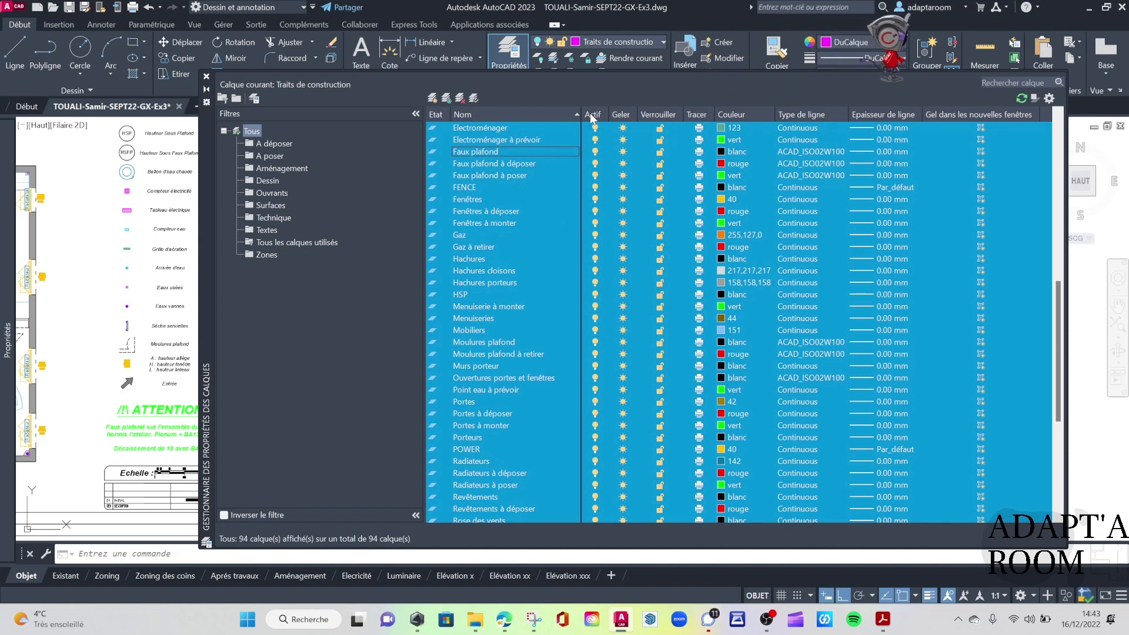
left_click(595, 153)
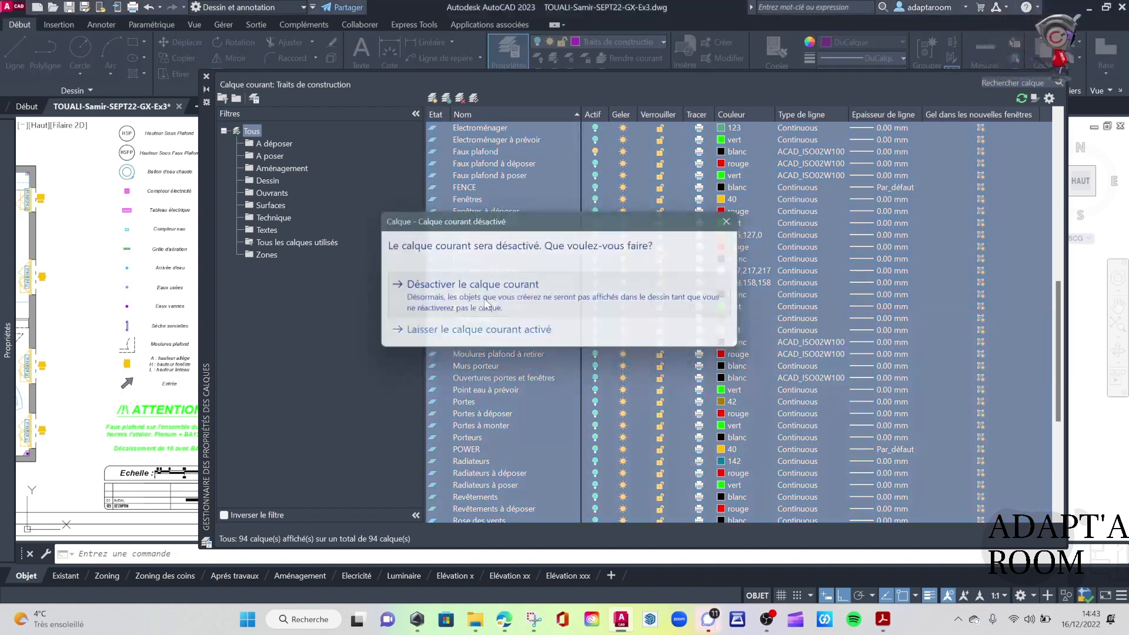
left_click(487, 302)
left_click(207, 76)
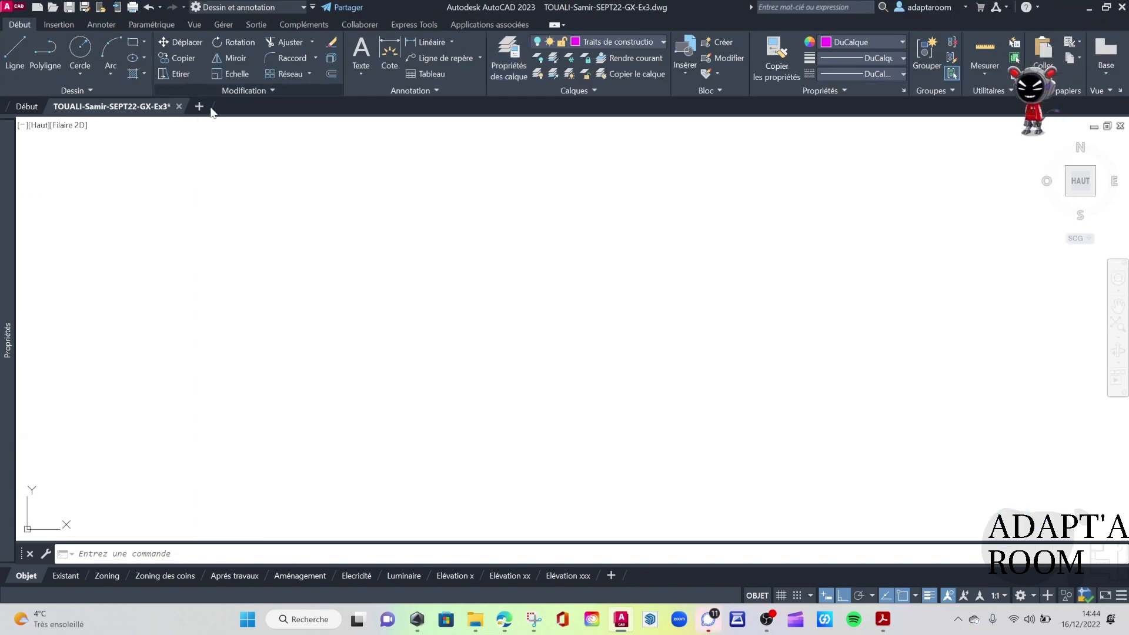
Turn the layers Cloisons and Murs porteur back on.
left_click(509, 58)
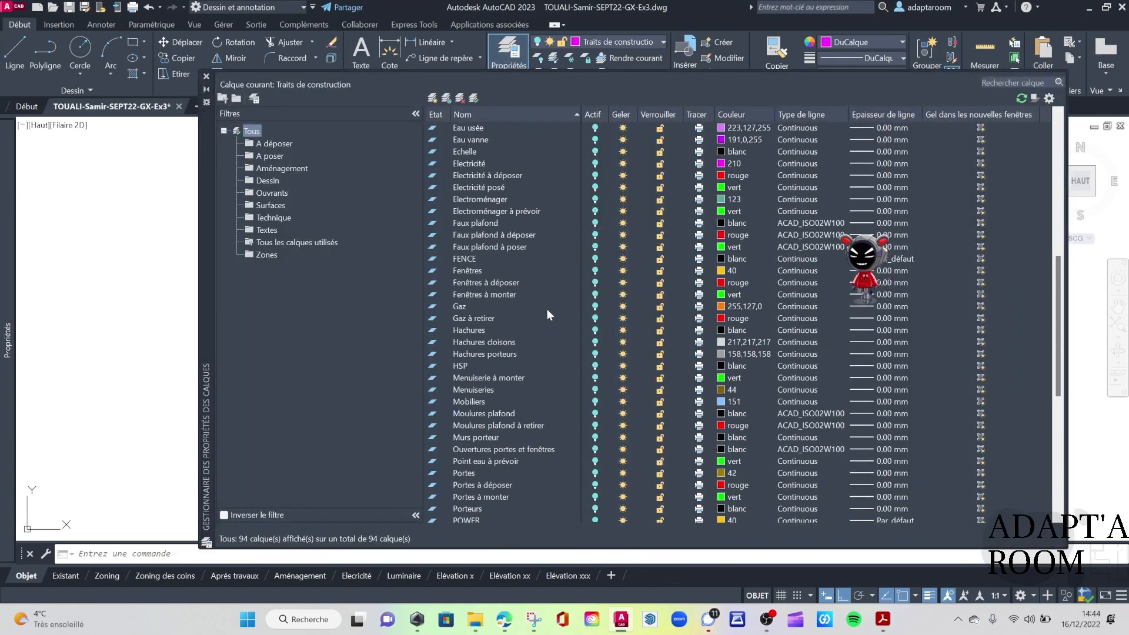
scroll(547, 306, "up", 10)
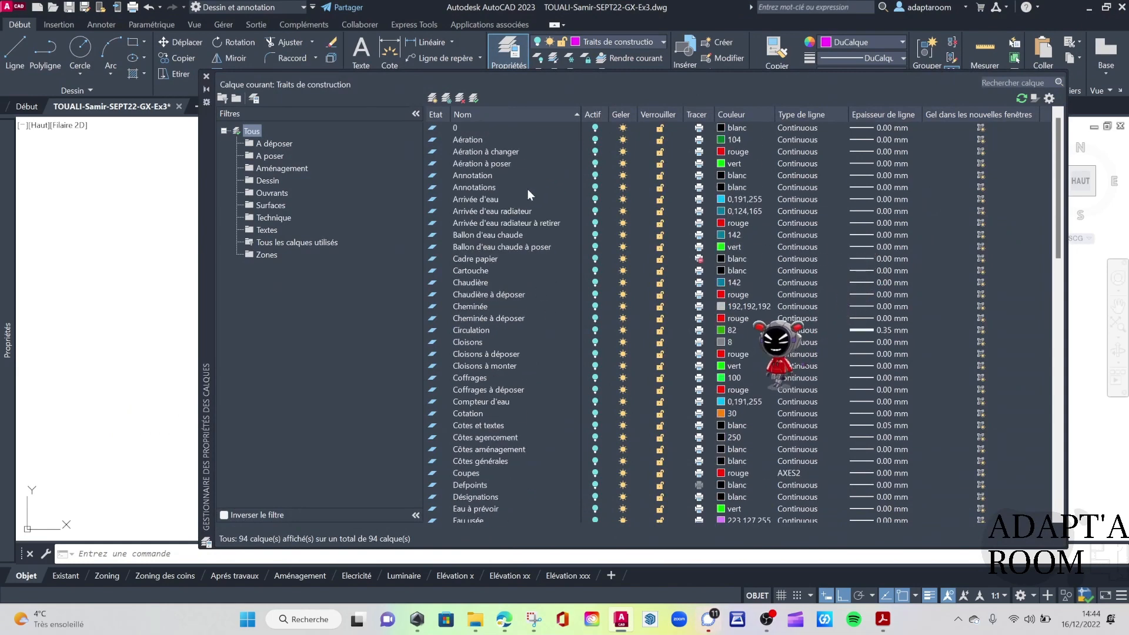
scroll(520, 157, "down", 3)
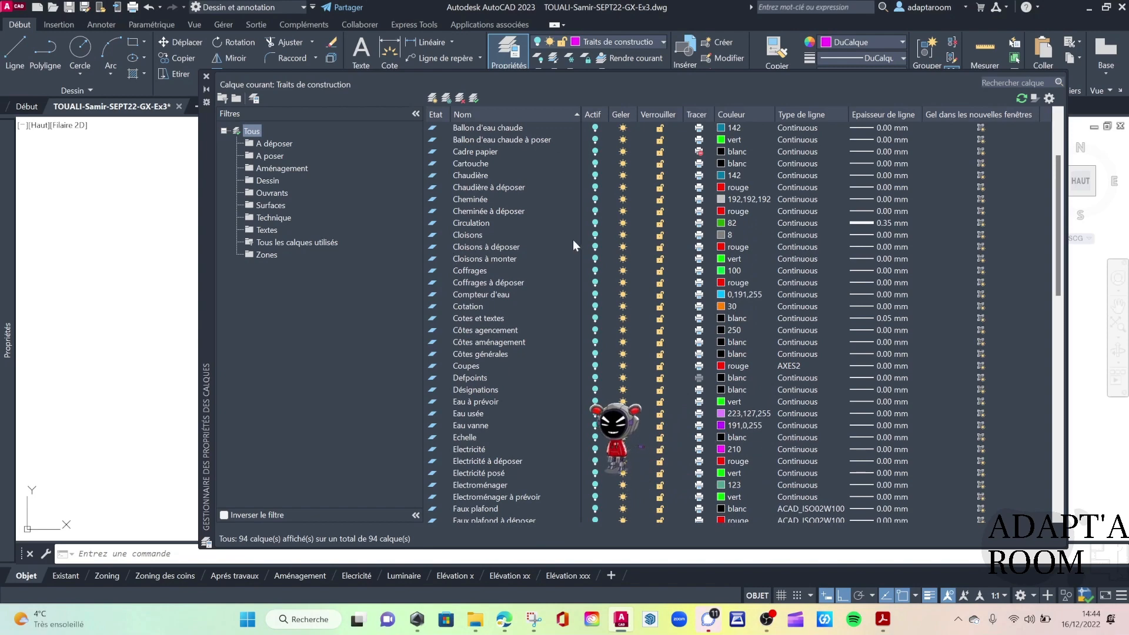
left_click(475, 238)
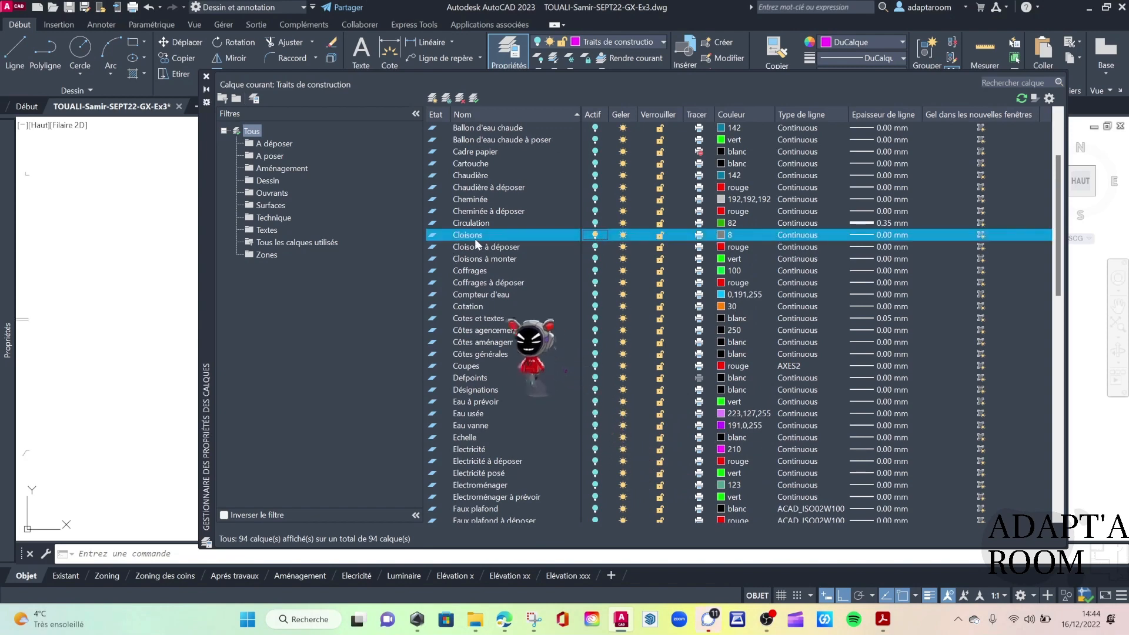
scroll(474, 239, "down", 3)
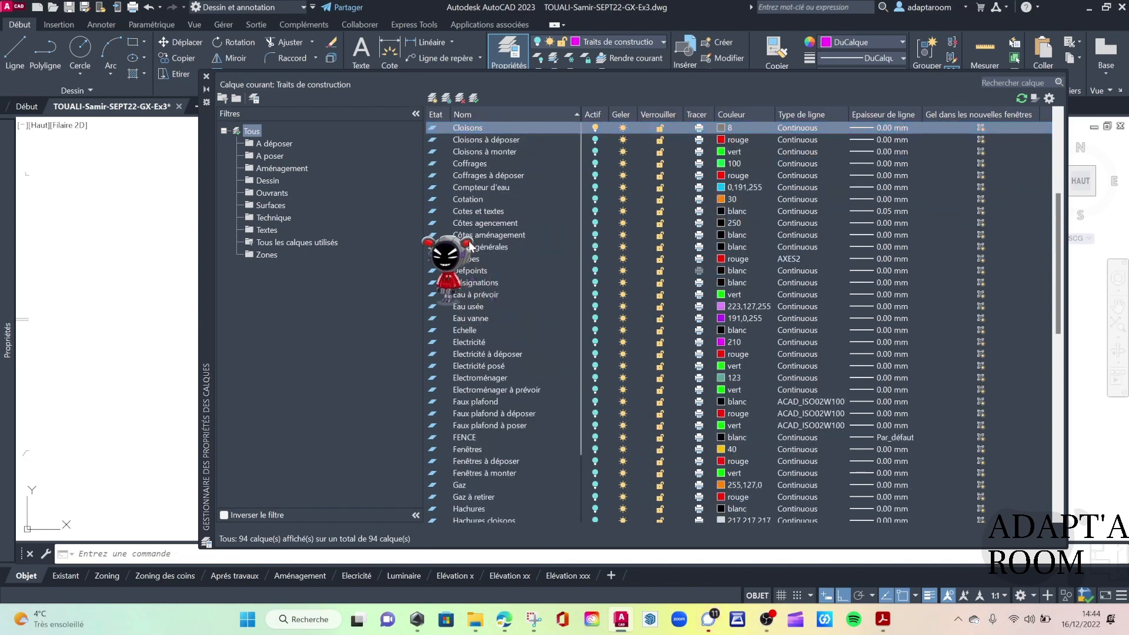
scroll(482, 353, "down", 4)
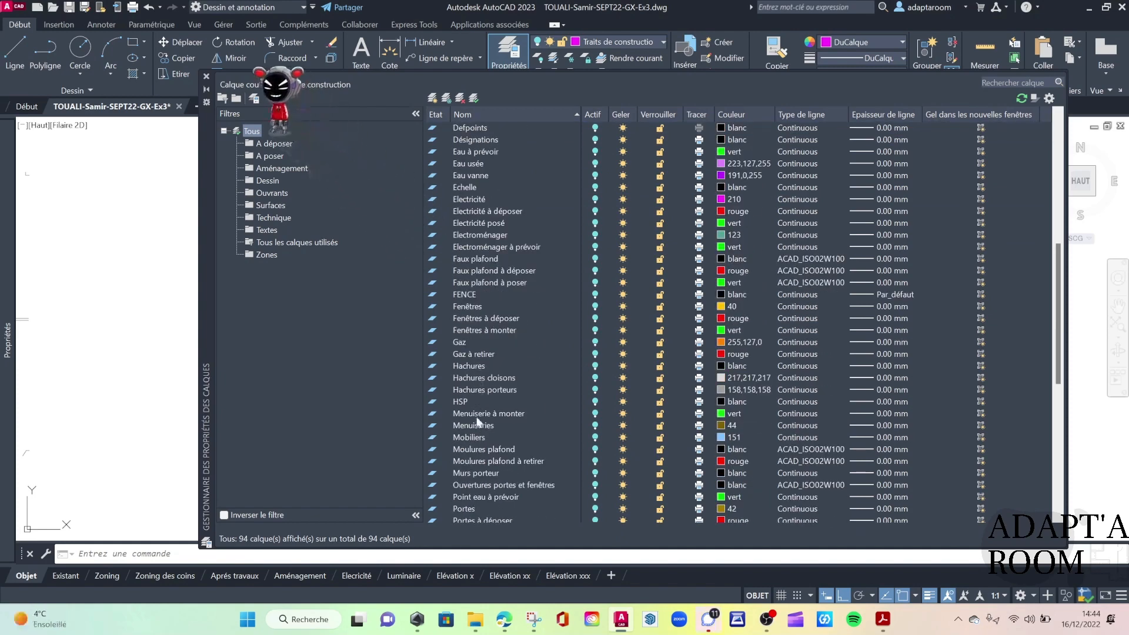
left_click(595, 473)
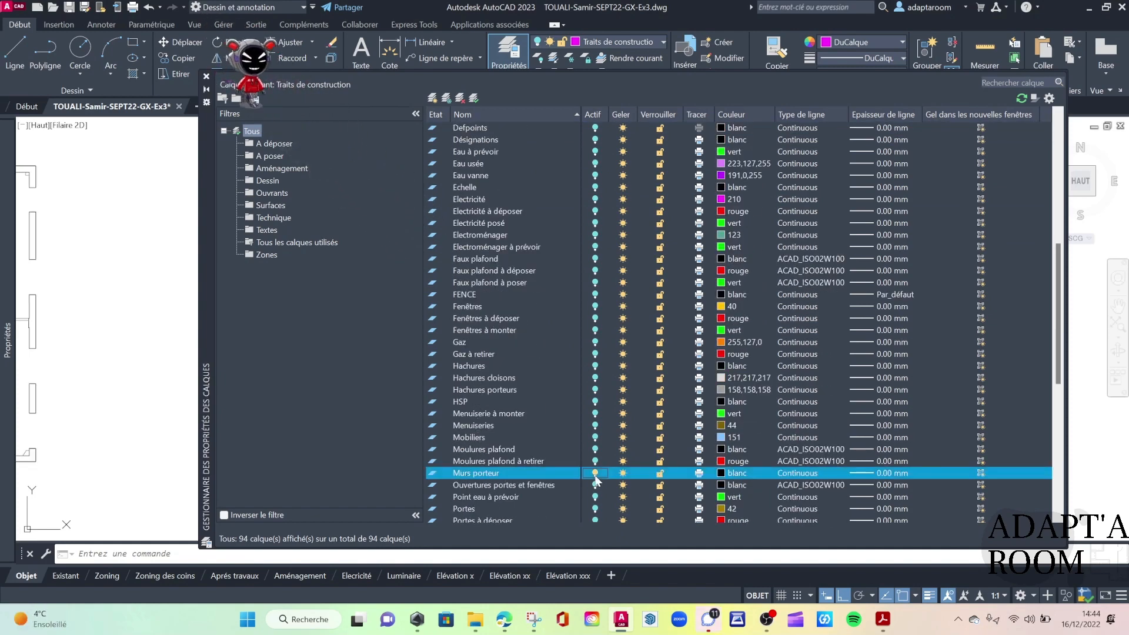
Turn on the layers Surface and Traits de construction, and return to the floor plan.
scroll(475, 276, "down", 2)
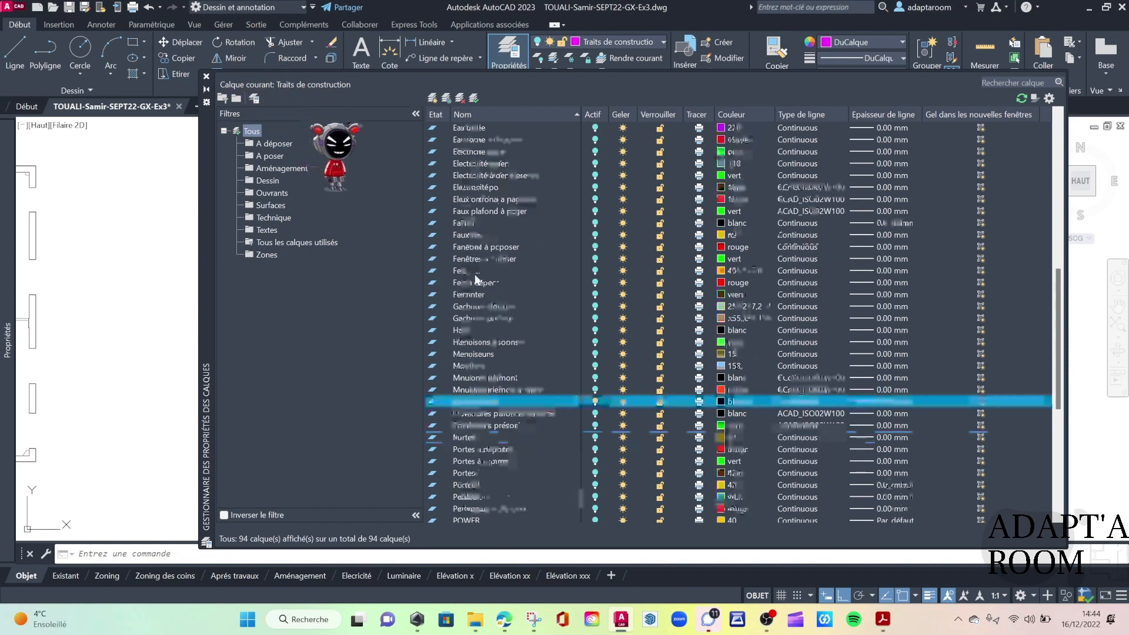
scroll(476, 279, "down", 3)
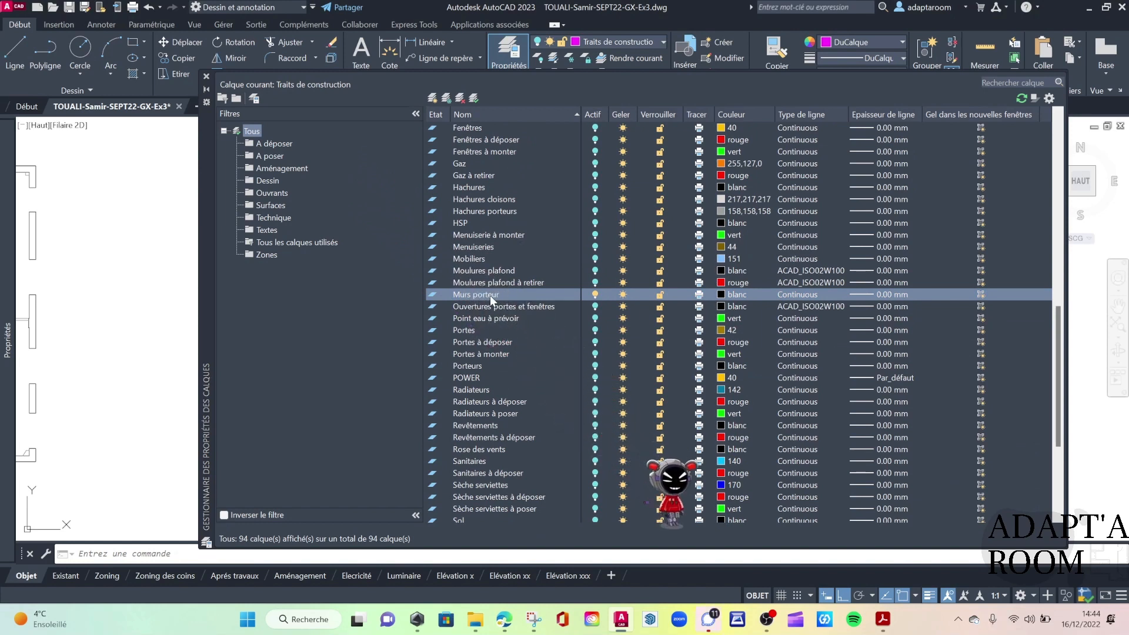
scroll(478, 331, "down", 1)
scroll(478, 330, "down", 1)
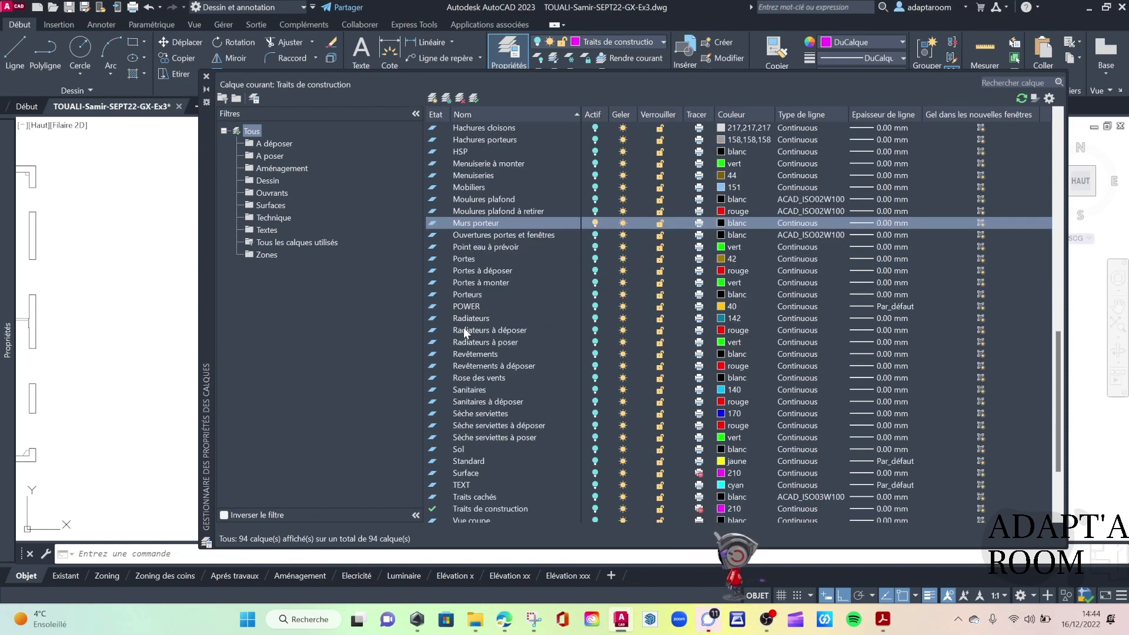
left_click(596, 473)
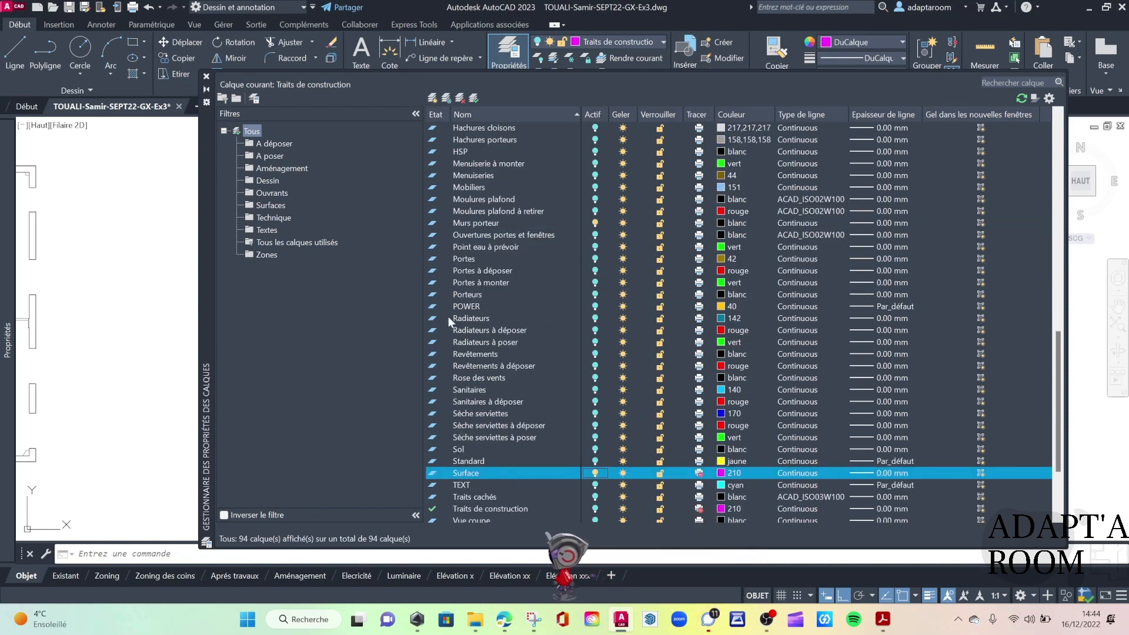
scroll(435, 243, "down", 4)
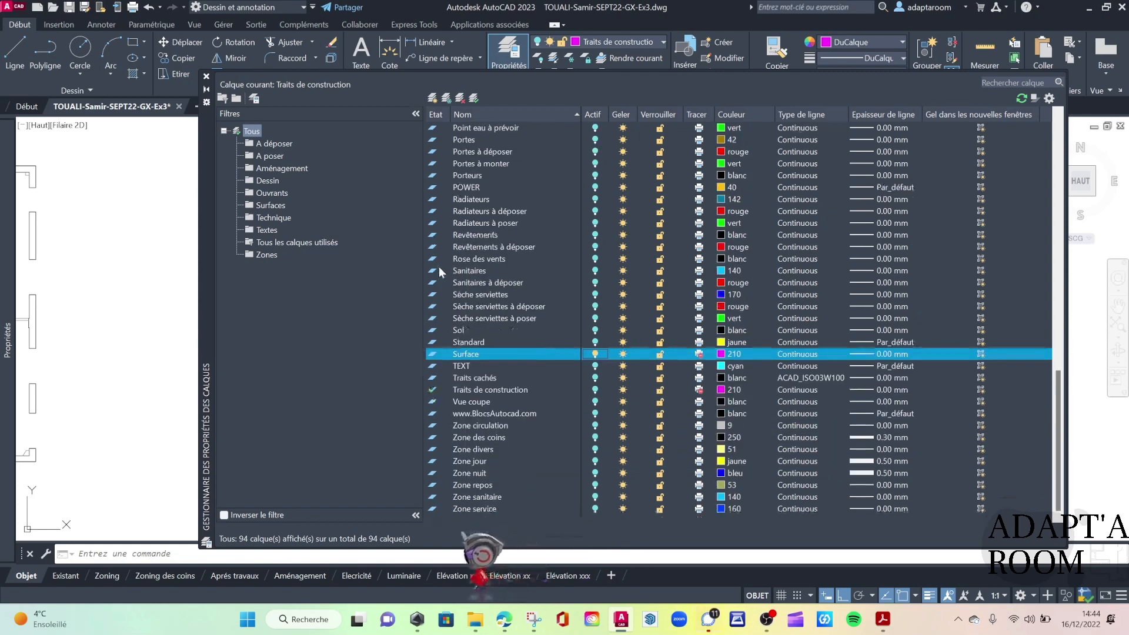
left_click(595, 387)
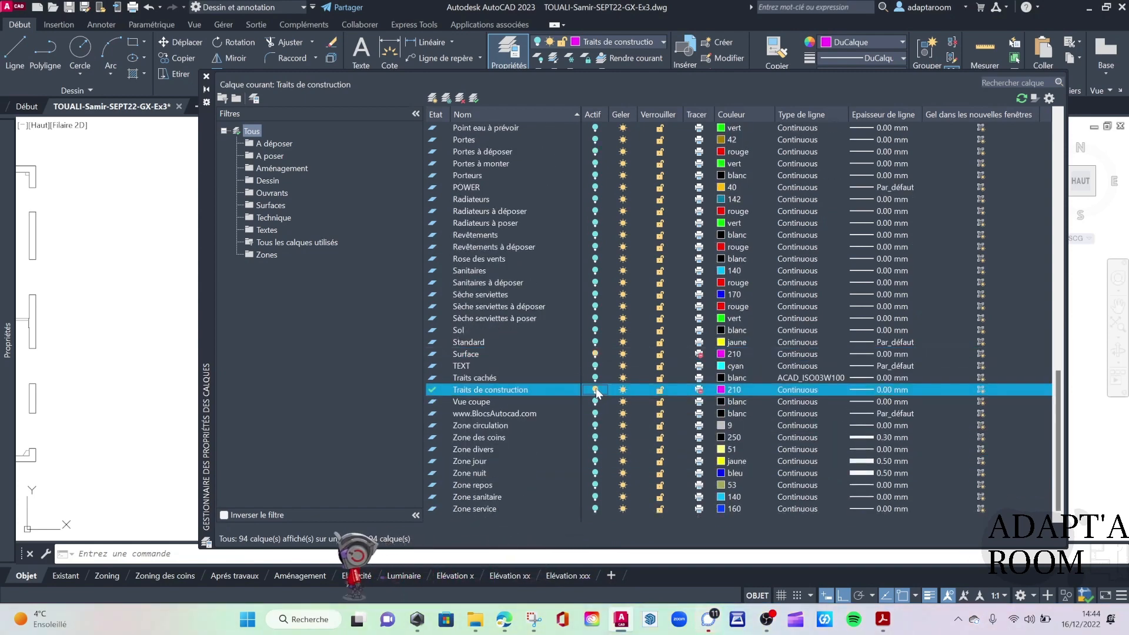
left_click(206, 76)
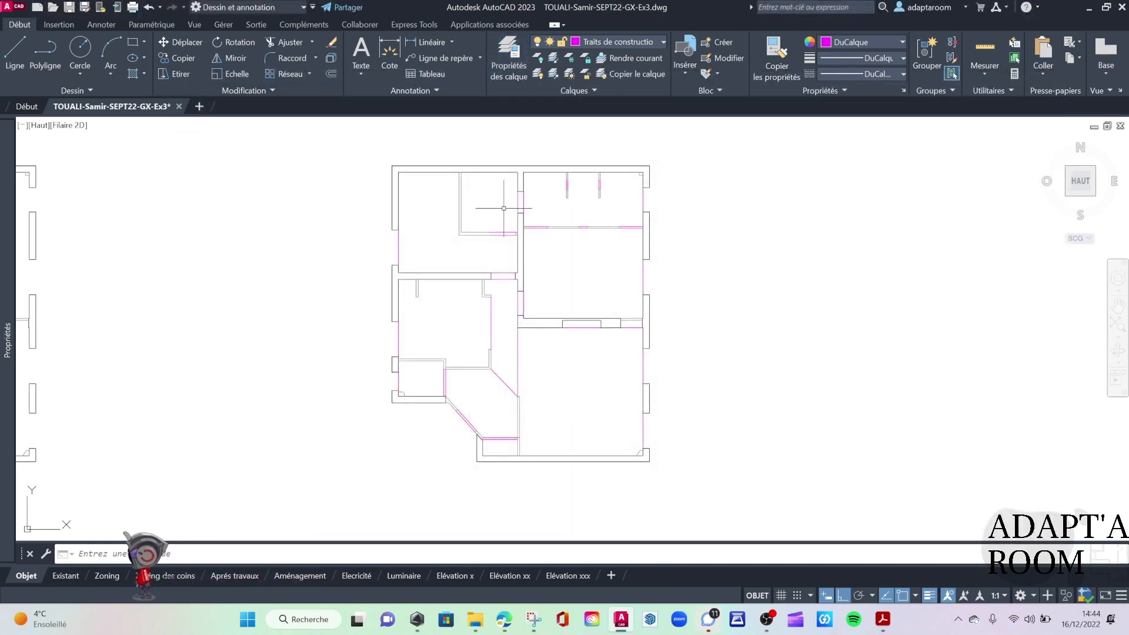
Inspect the construction lines closing the wall openings and check the plot setting of the Traits de construction layer.
scroll(491, 210, "up", 3)
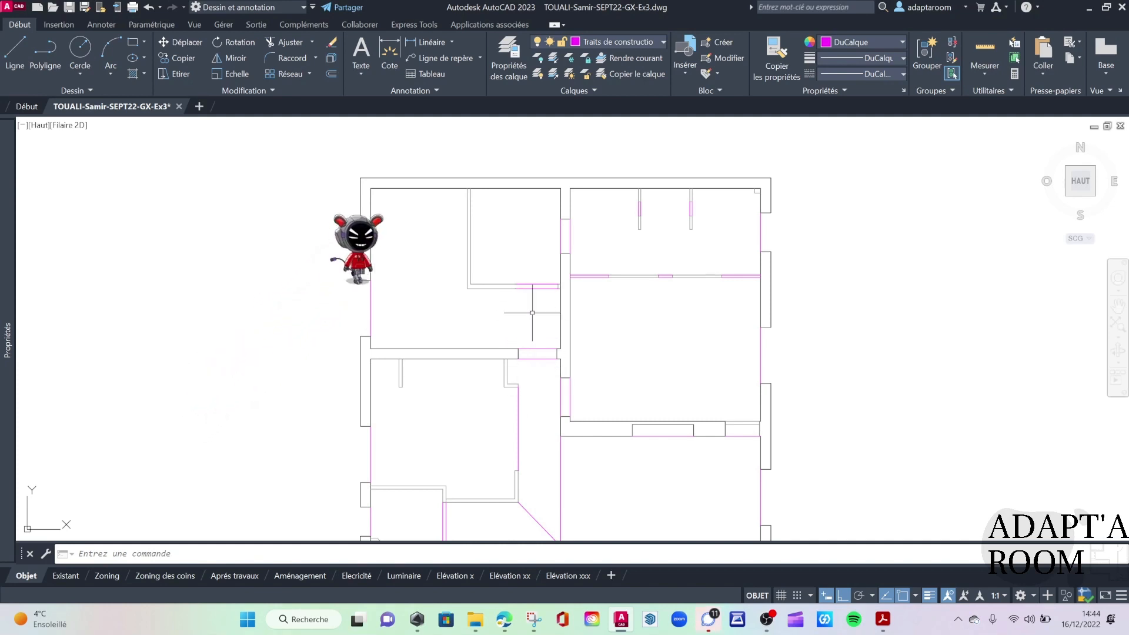
middle_click_drag(361, 298, 430, 302)
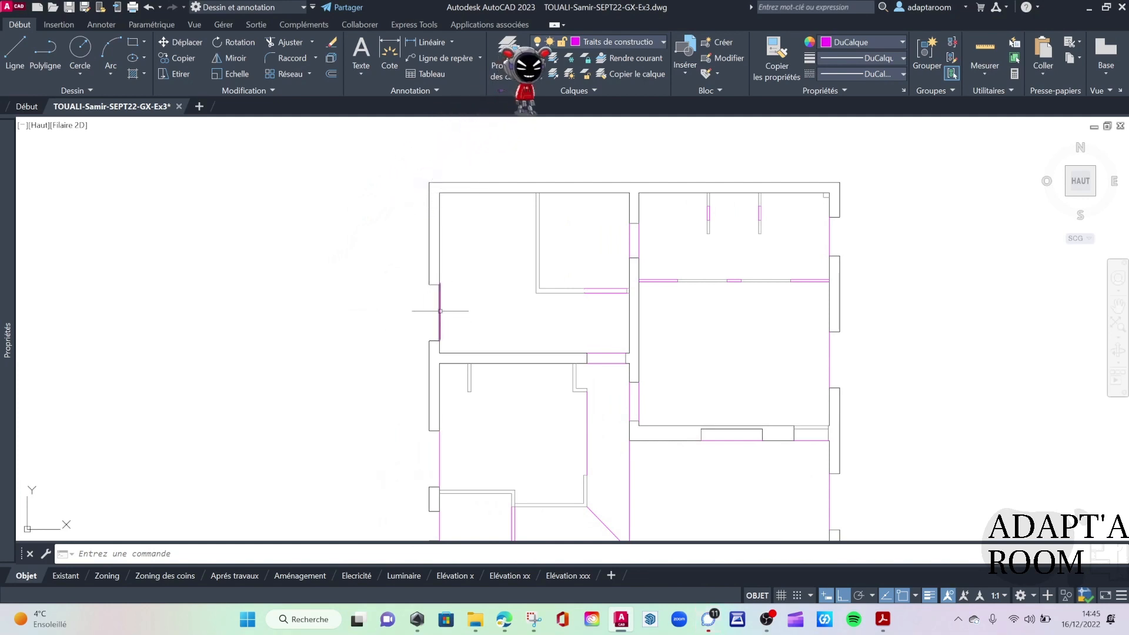
left_click(439, 313)
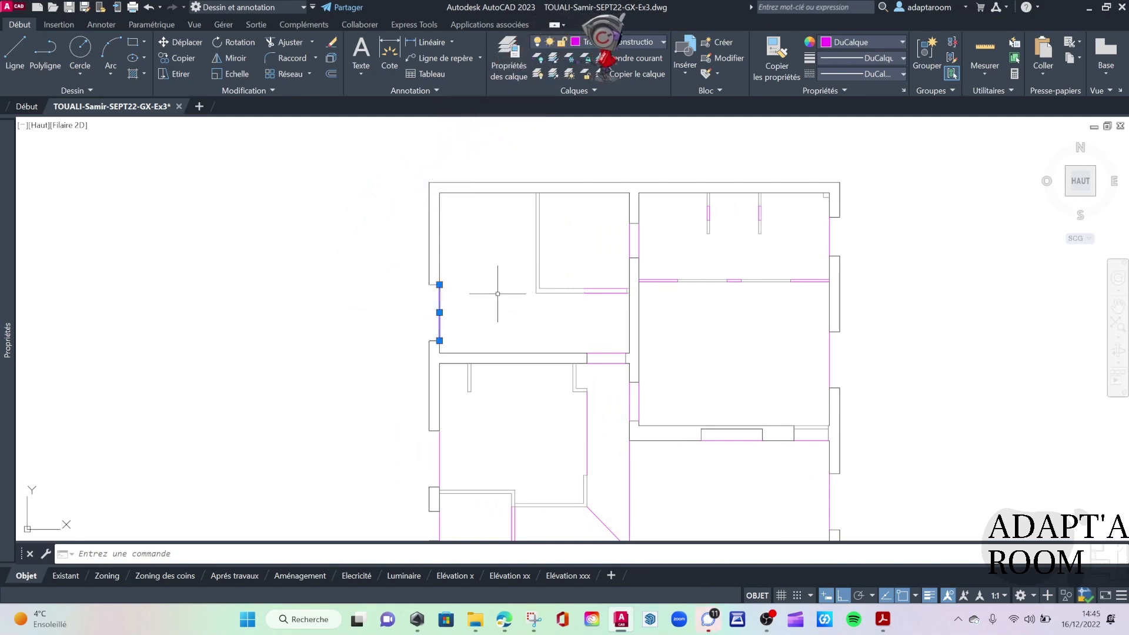
left_click(607, 353)
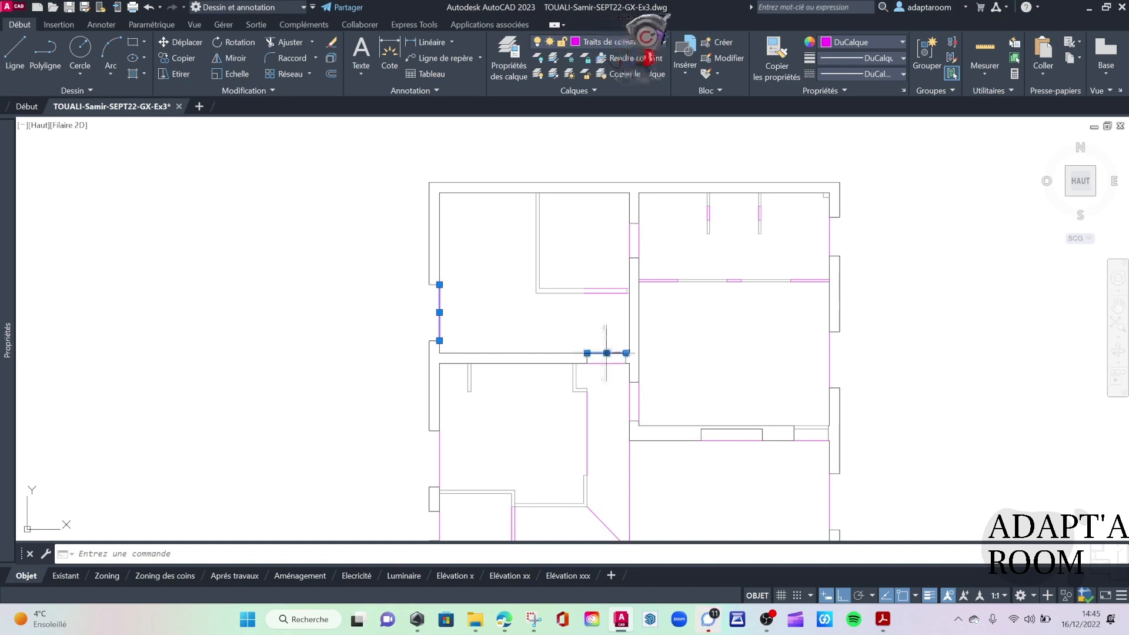
left_click(510, 62)
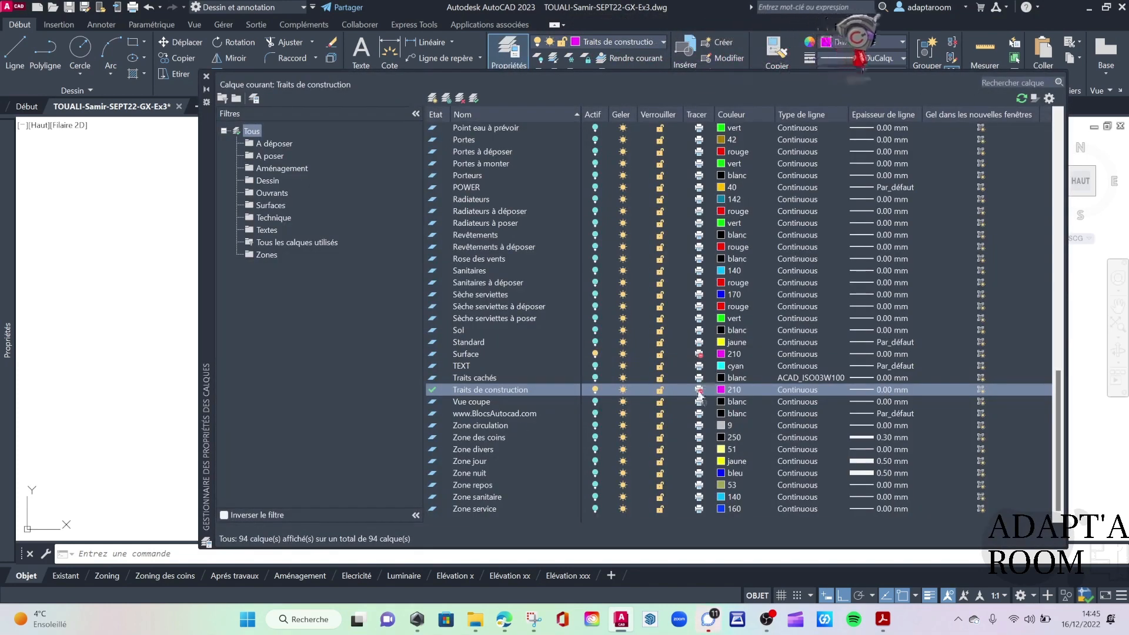
left_click(207, 76)
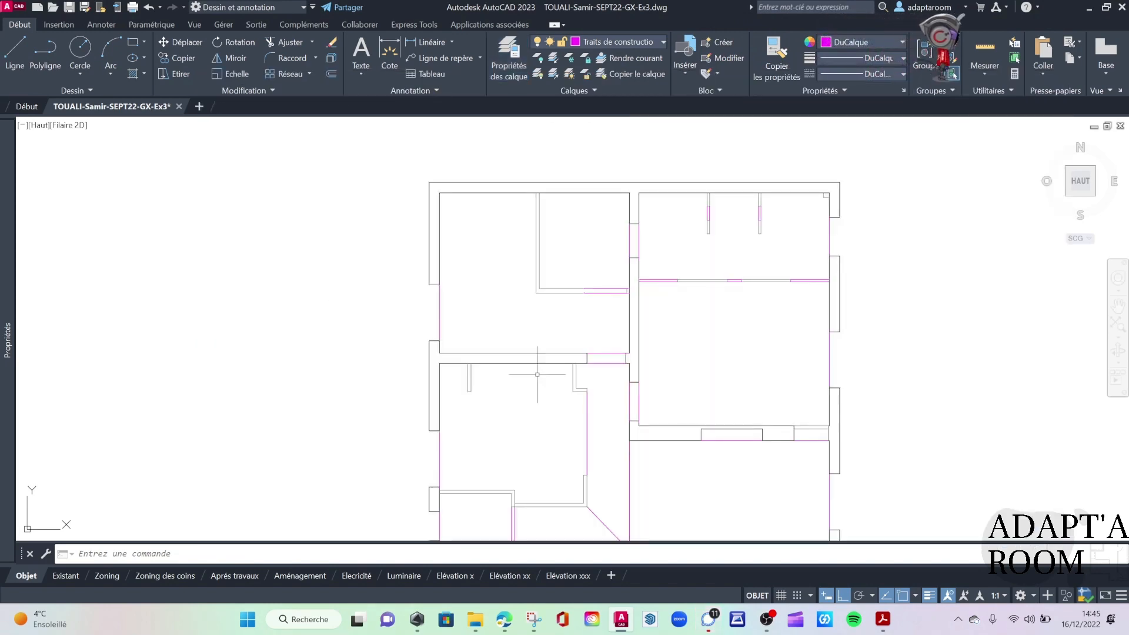
Examine the wall and partition outlines and the construction lines that close off each room of the plan.
middle_click_drag(553, 340, 458, 282)
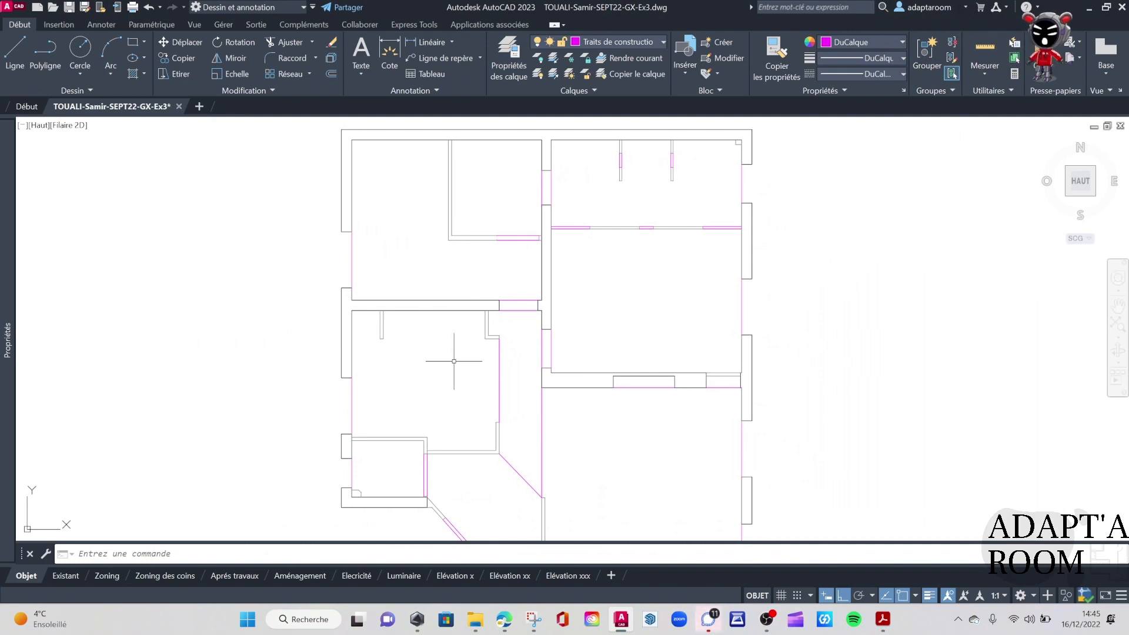
middle_click_drag(500, 266, 418, 254)
scroll(424, 279, "down", 2)
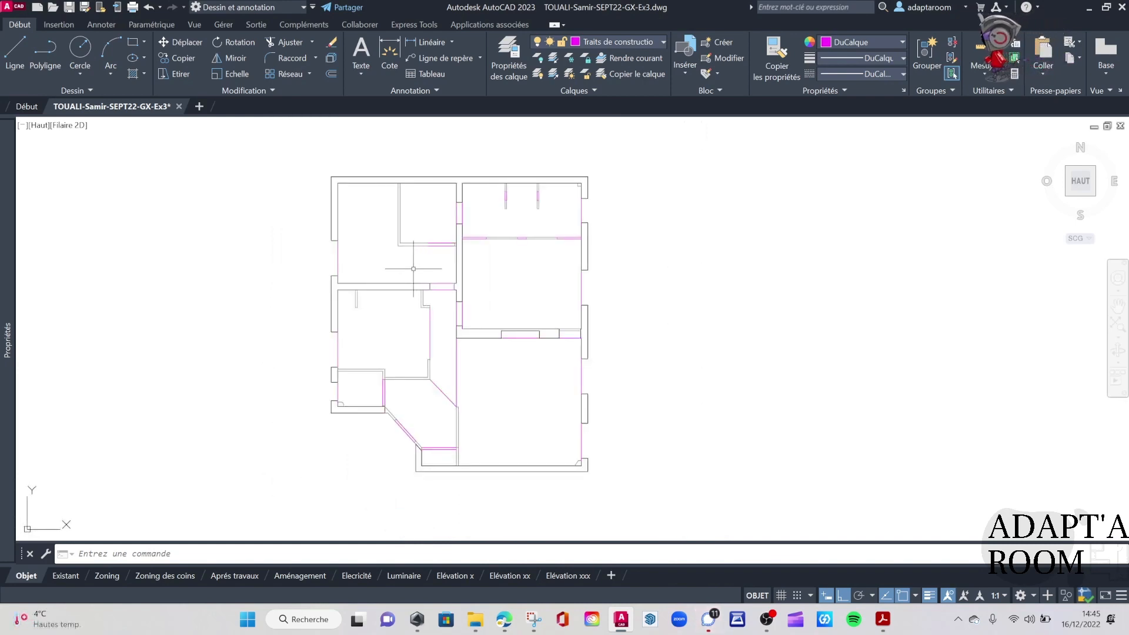
scroll(413, 269, "up", 1)
scroll(412, 263, "down", 1)
scroll(415, 262, "up", 1)
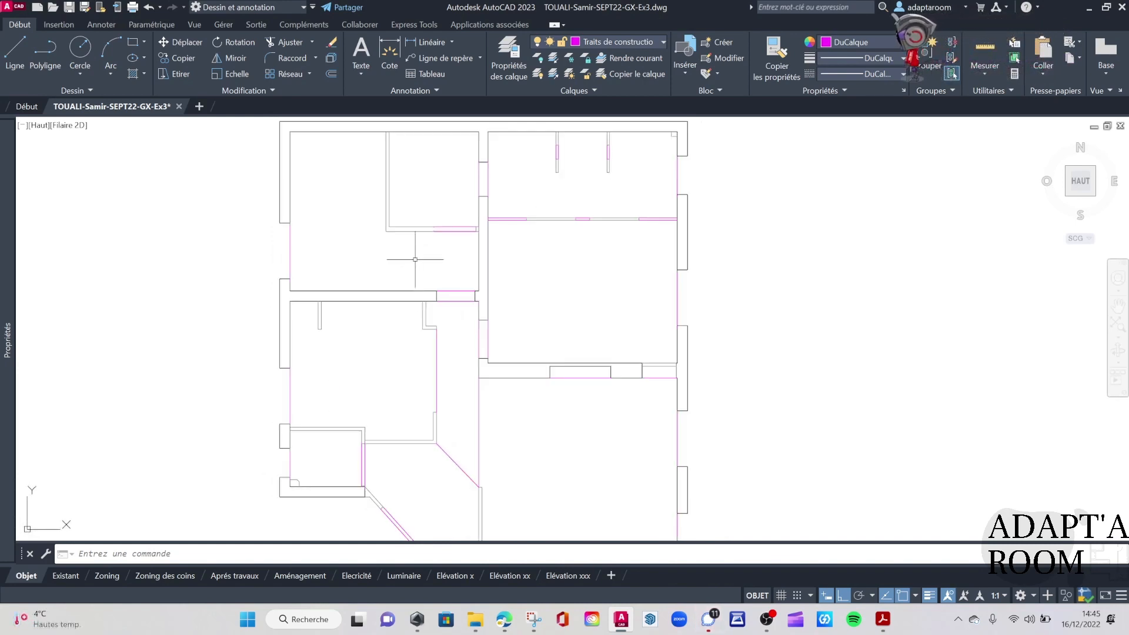
middle_click_drag(415, 259, 444, 270)
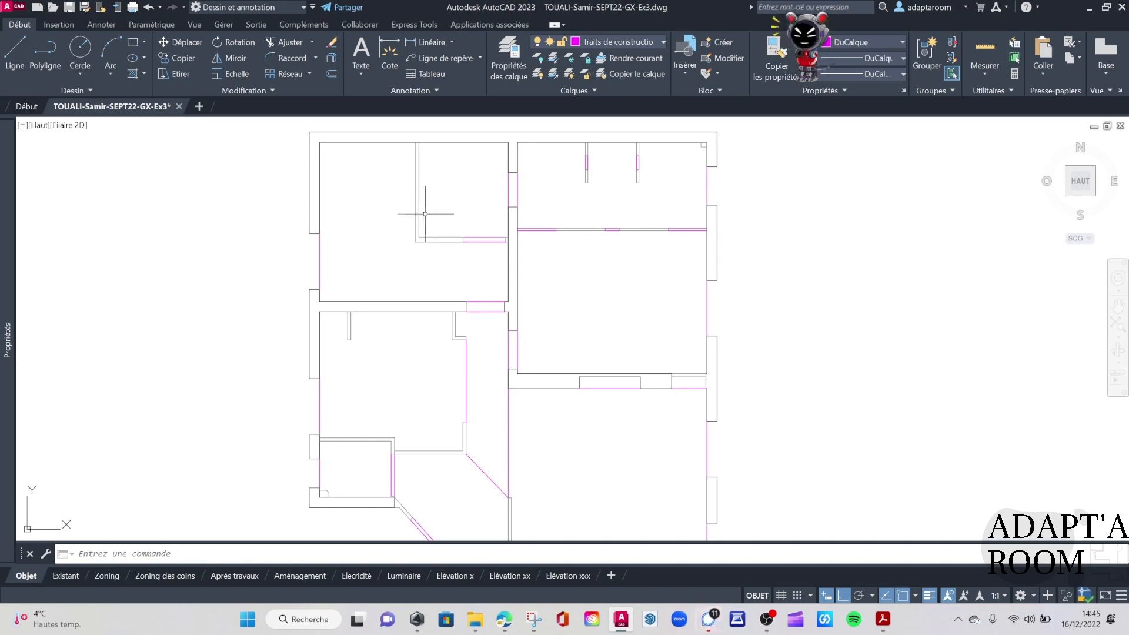
middle_click_drag(424, 263, 424, 262)
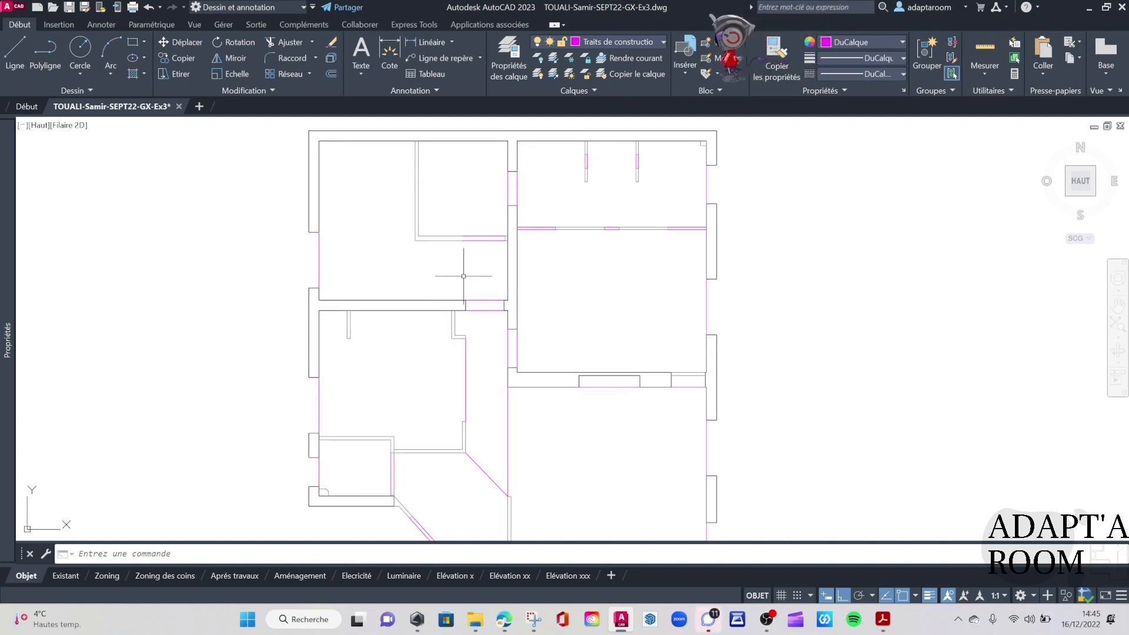
scroll(486, 345, "up", 2)
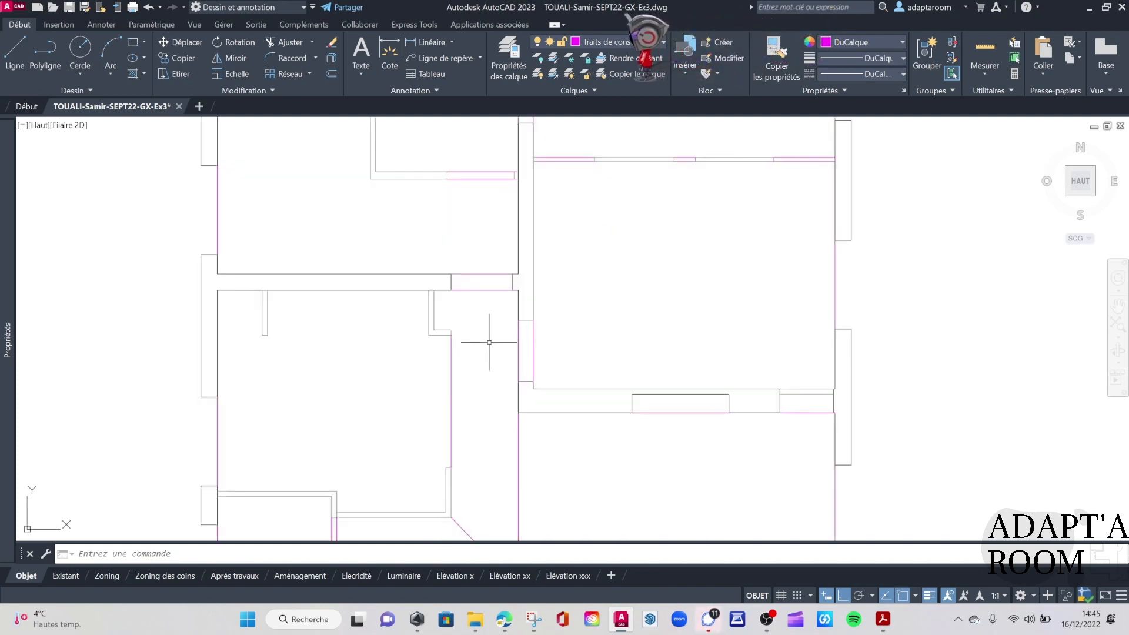
Examine the construction lines across the door, window and partition openings to check that every room outline is closed.
middle_click_drag(270, 239, 461, 235)
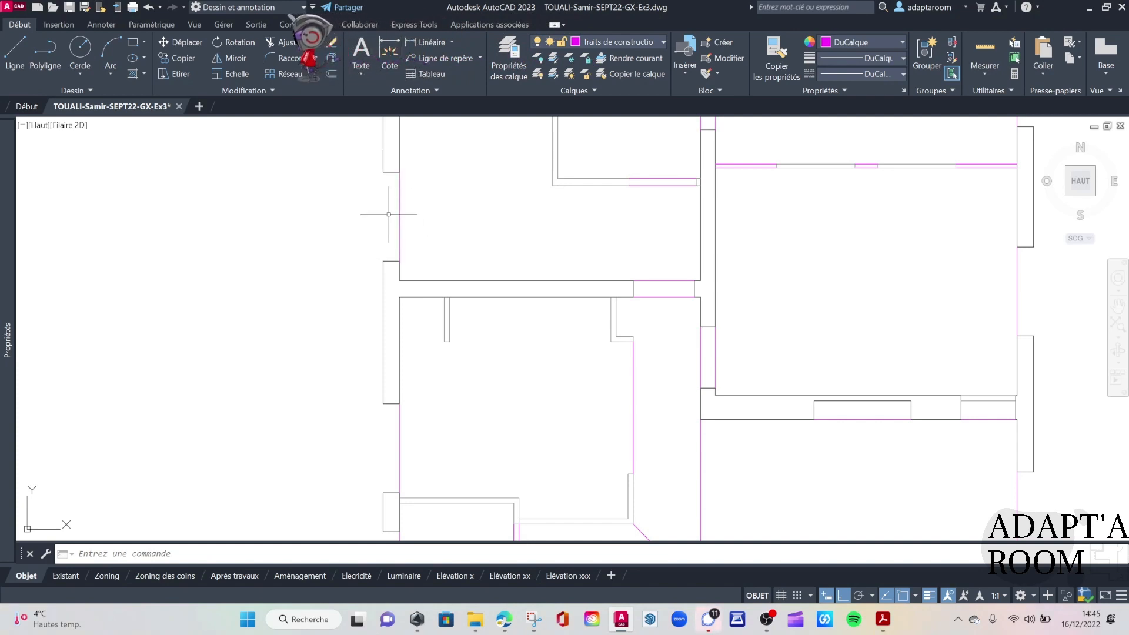
mouse_move(501, 233)
middle_mouse_down()
mouse_move(280, 254)
mouse_move(451, 315)
middle_mouse_up()
scroll(452, 310, "up", 2)
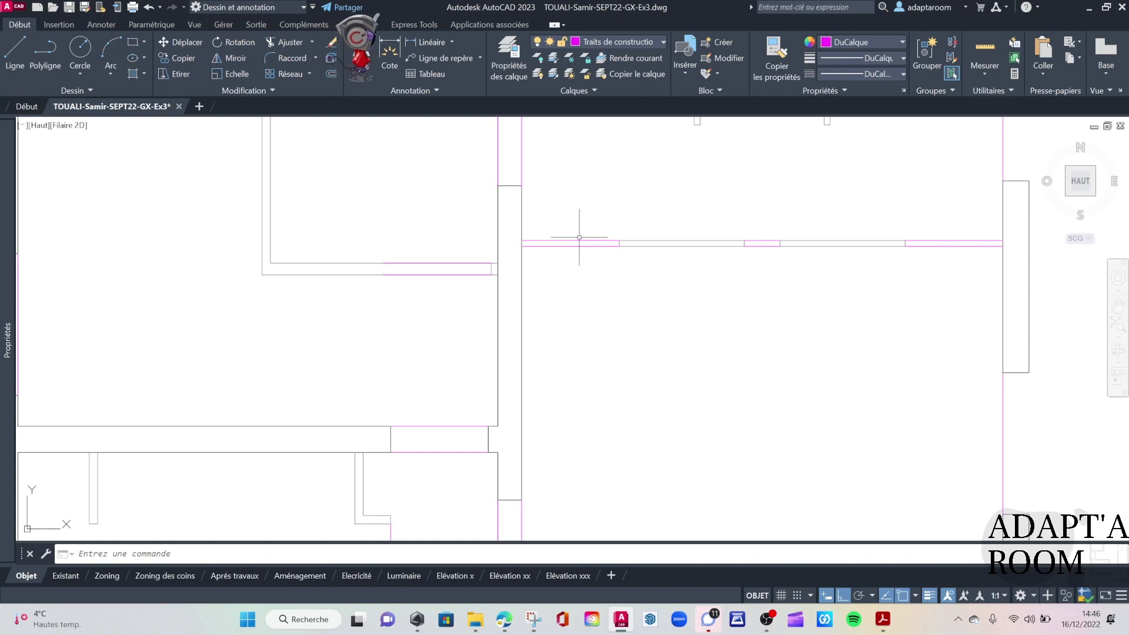
scroll(599, 287, "down", 2)
middle_click_drag(608, 337, 605, 263)
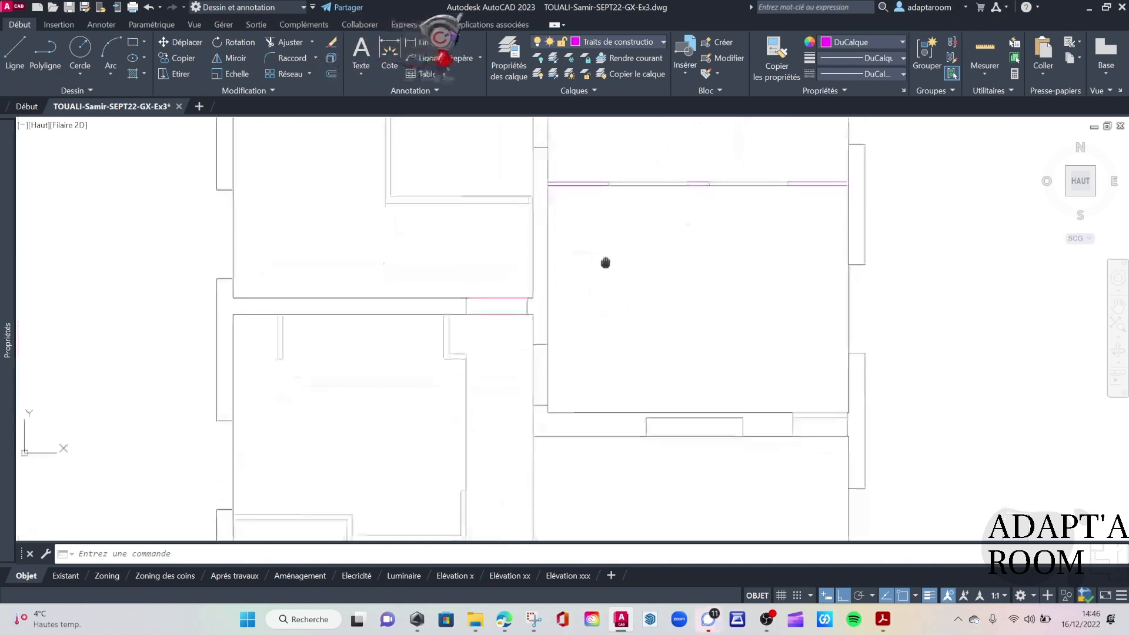
scroll(500, 323, "up", 2)
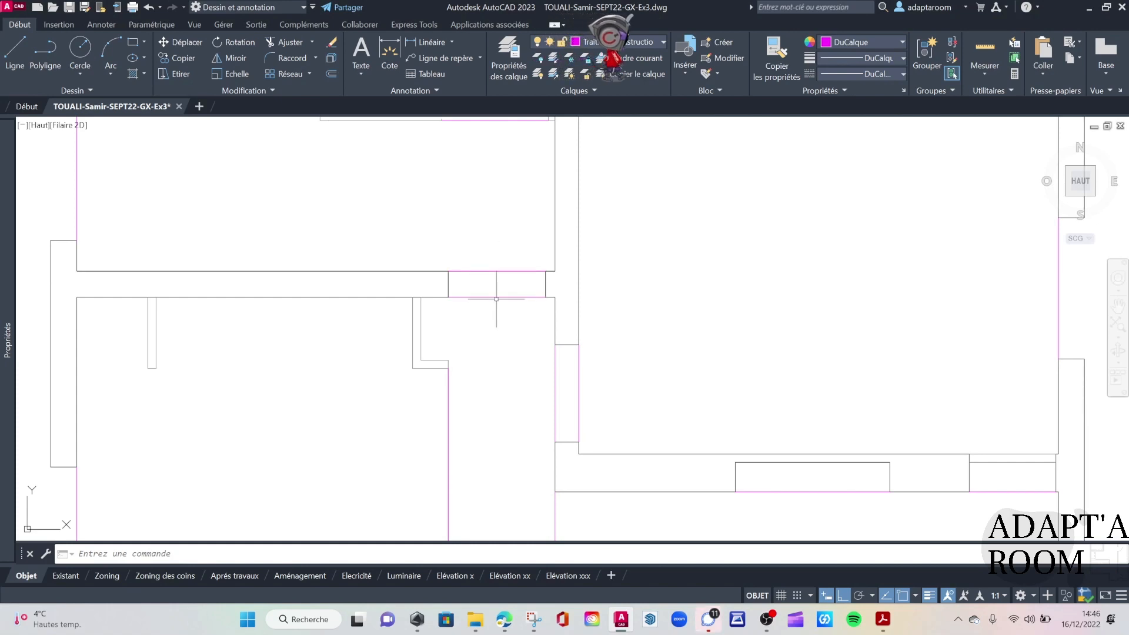
scroll(495, 298, "down", 2)
middle_click_drag(643, 315, 476, 192)
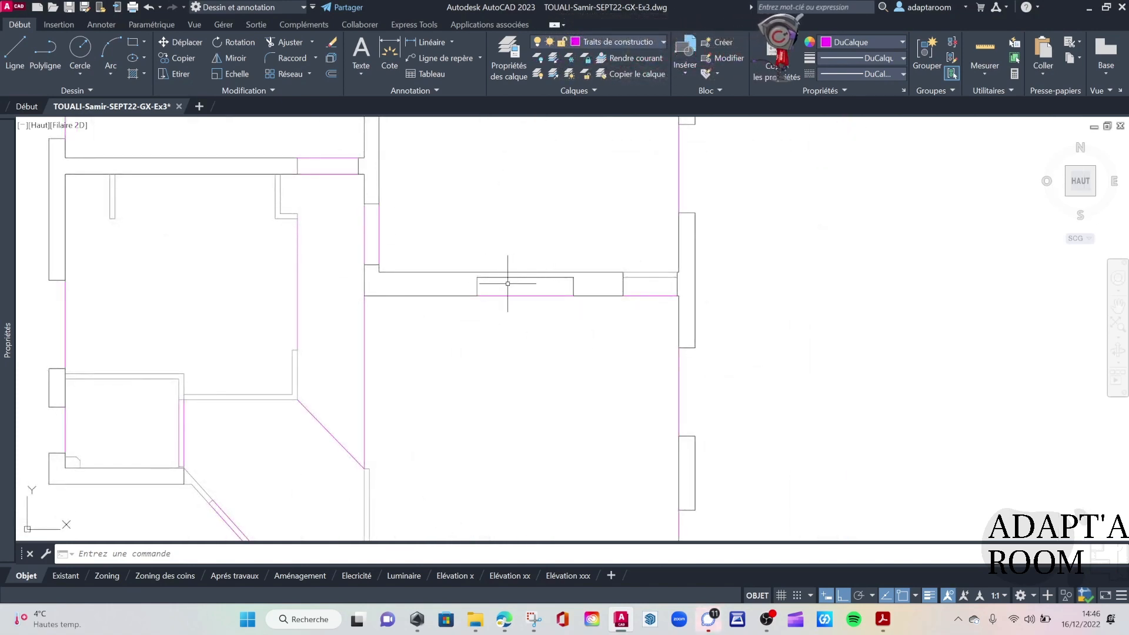
middle_click_drag(514, 378, 617, 353)
scroll(594, 323, "down", 2)
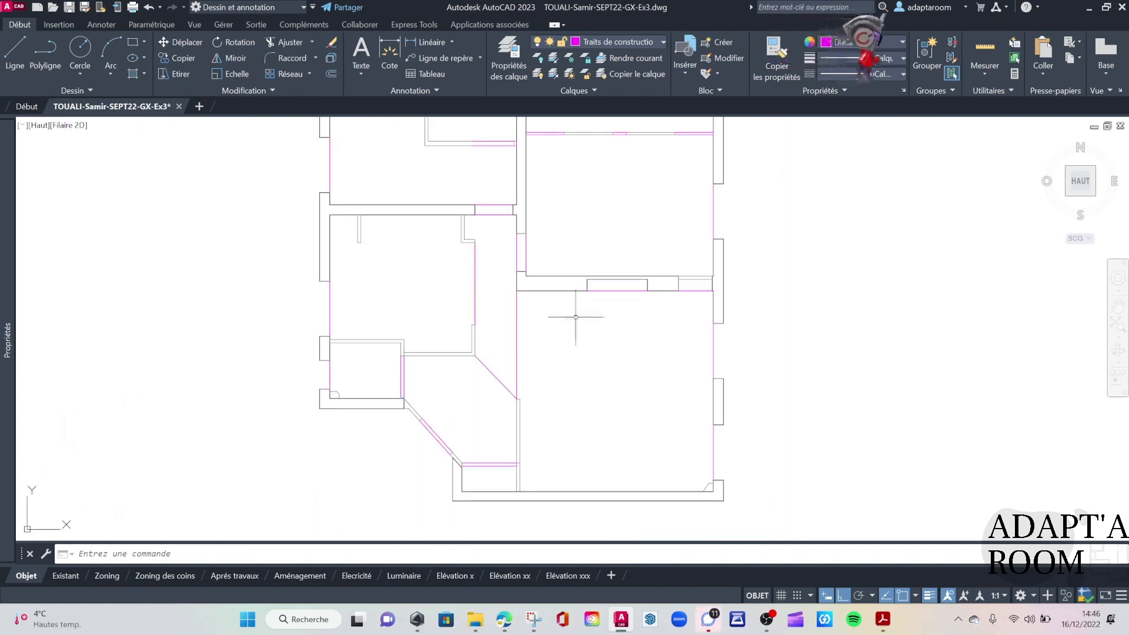
mouse_move(579, 319)
middle_mouse_down()
mouse_move(579, 237)
mouse_move(585, 320)
middle_mouse_up()
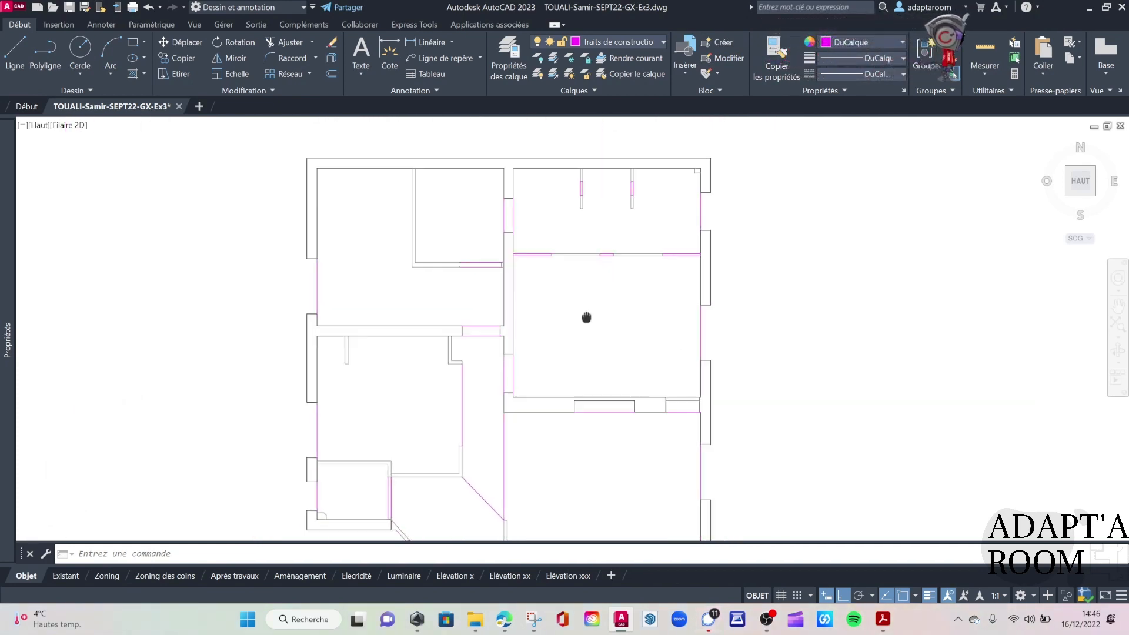
middle_click_drag(604, 373, 604, 298)
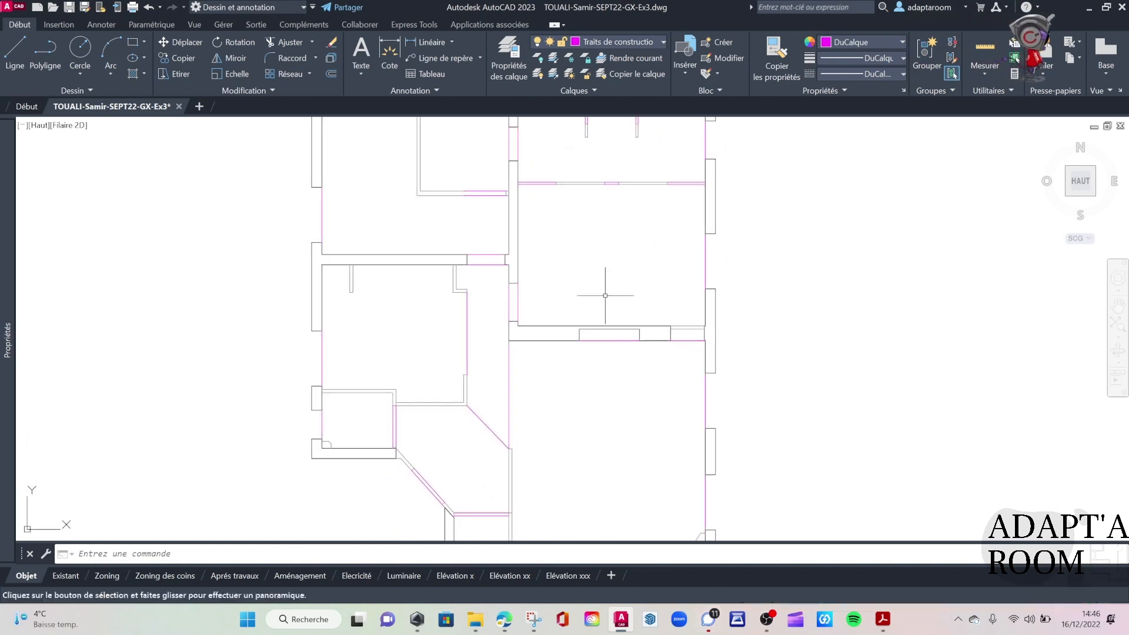
scroll(604, 297, "down", 4)
scroll(604, 297, "up", 4)
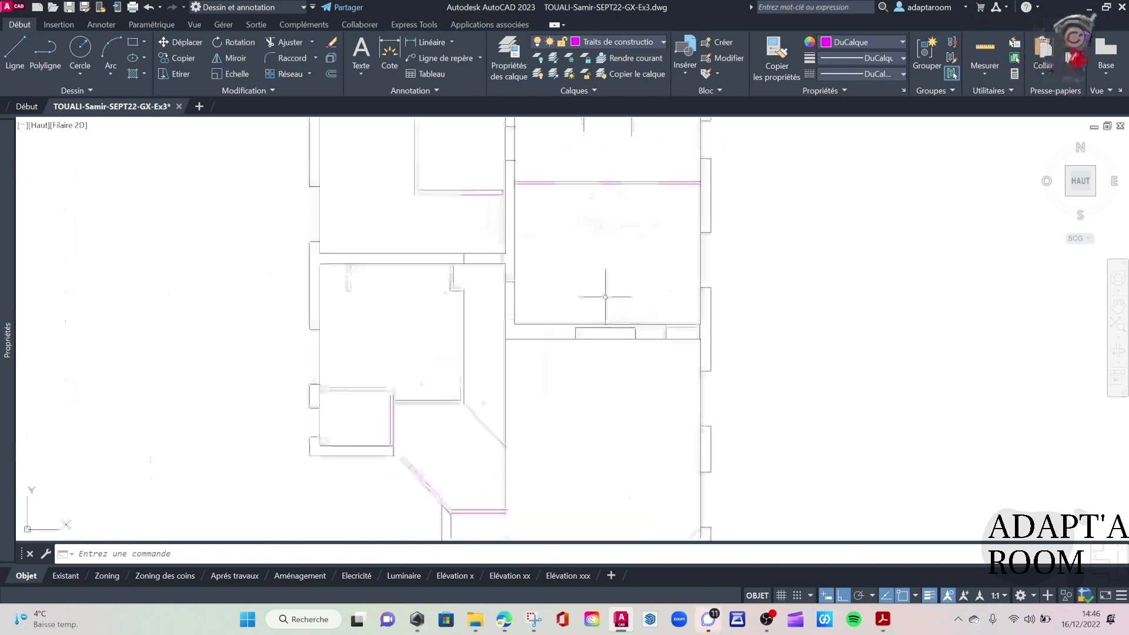
Make Surface the current layer and bring the whole floor plan into view.
left_click(612, 39)
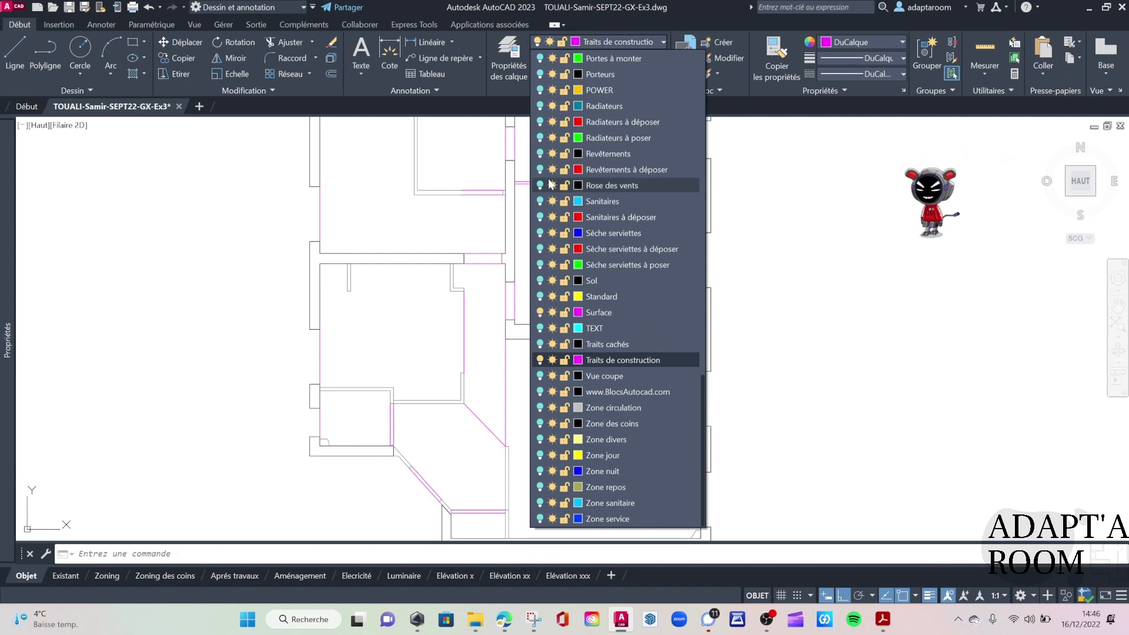
left_click(610, 312)
scroll(583, 253, "down", 2)
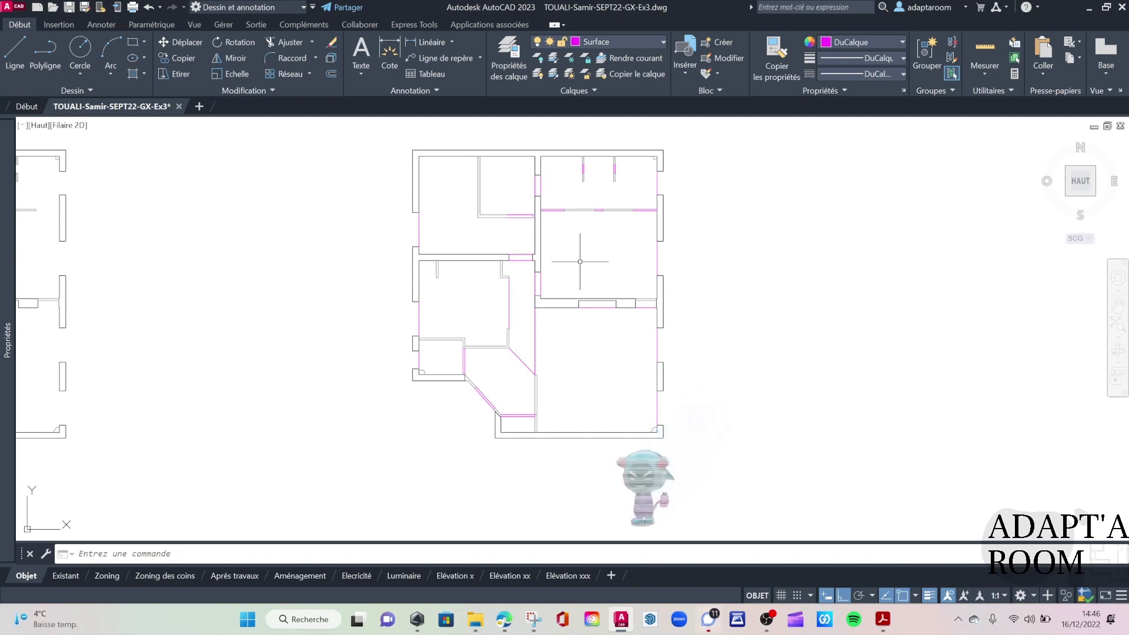
Create closed polyline contours for all the rooms with the CONTOUR command by picking an internal point in each one.
type("c")
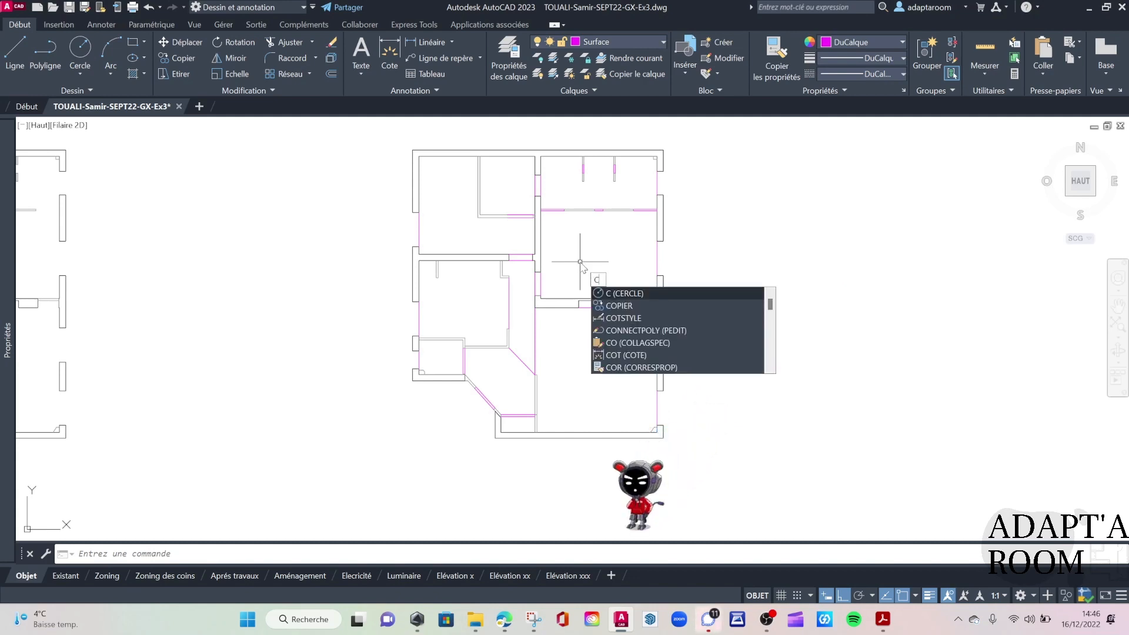
type("o")
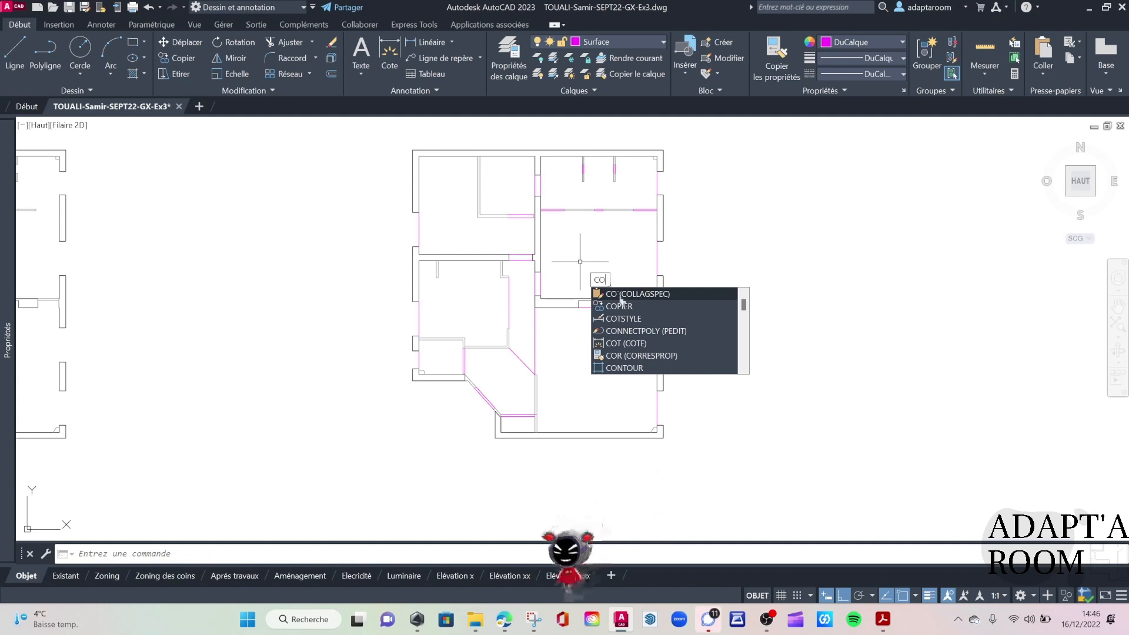
left_click(624, 370)
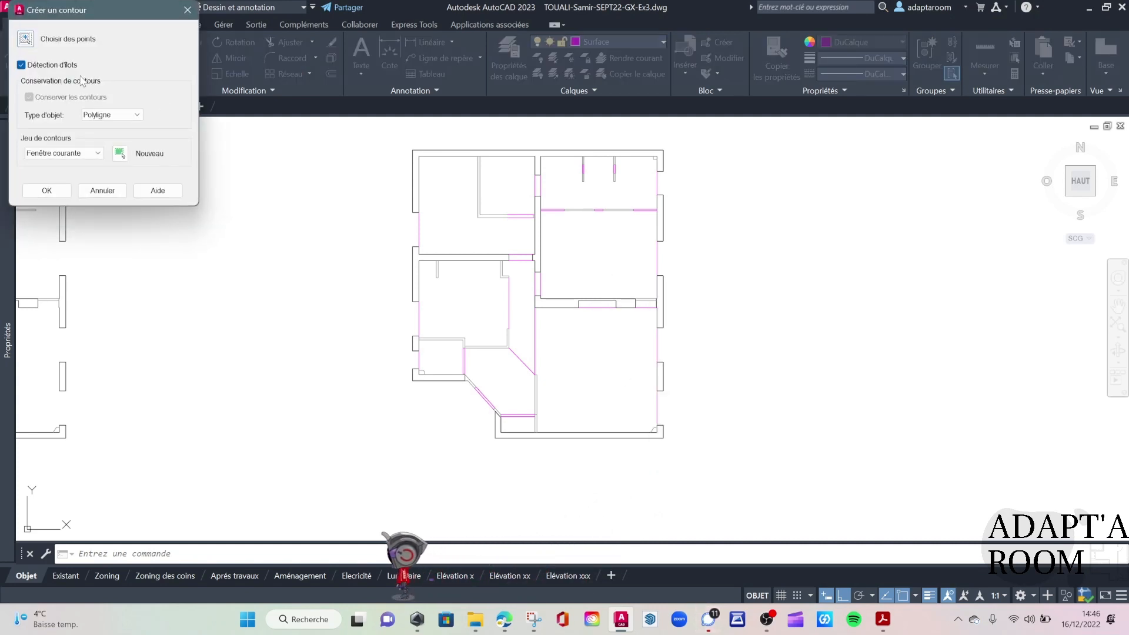
left_click(26, 39)
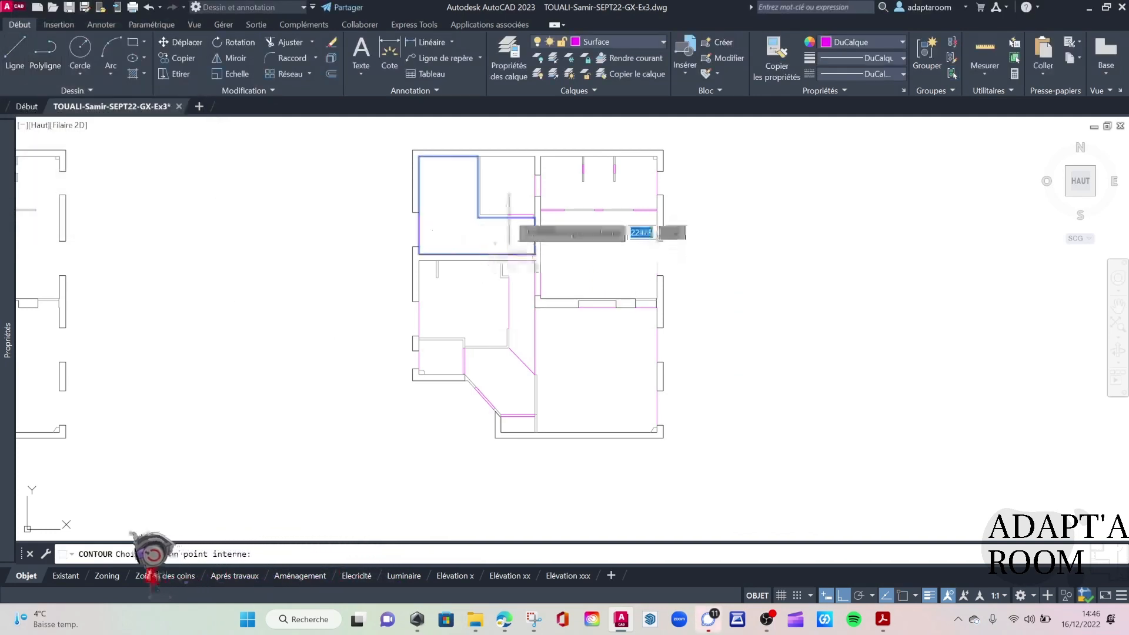
left_click(507, 198)
left_click(575, 194)
left_click(582, 264)
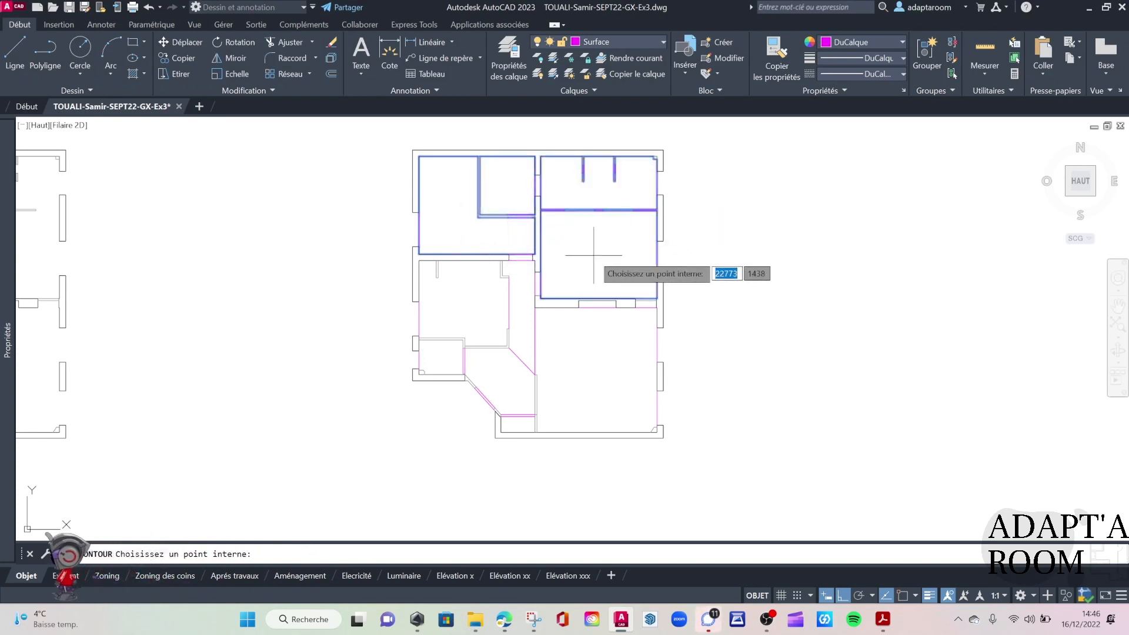
left_click(582, 358)
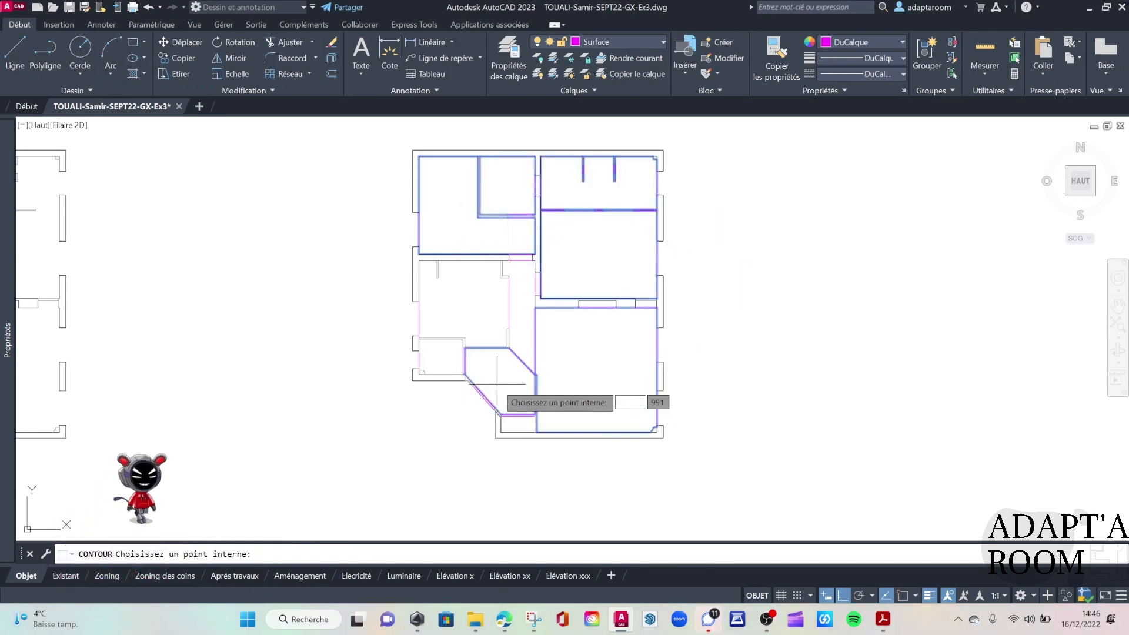
left_click(526, 329)
left_click(455, 298)
left_click(450, 358)
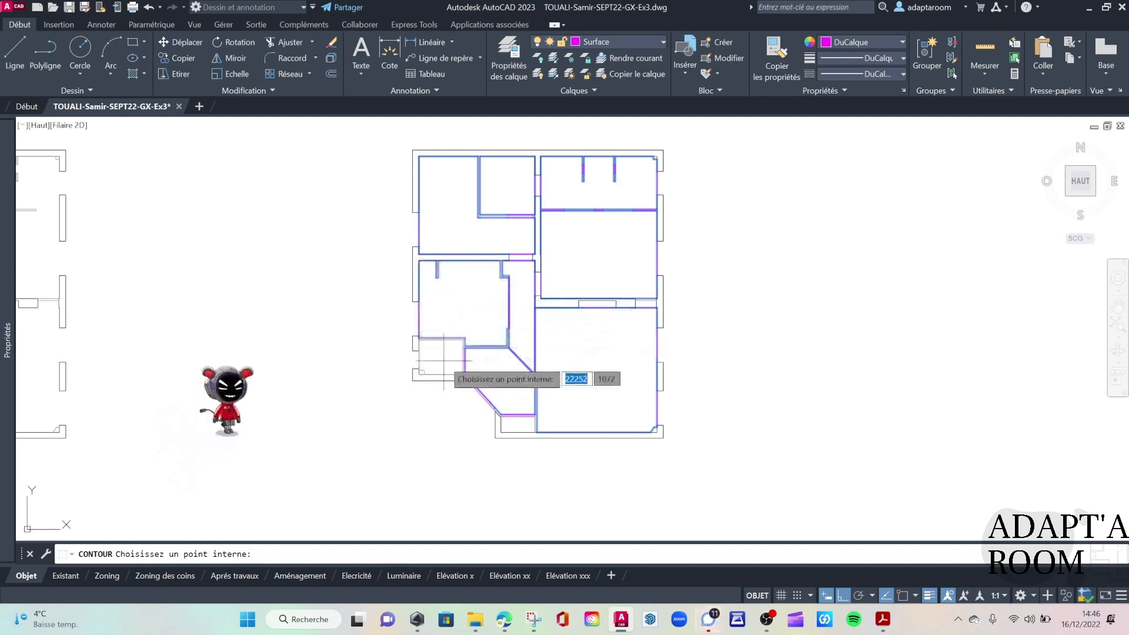
left_click(524, 424)
key("Return")
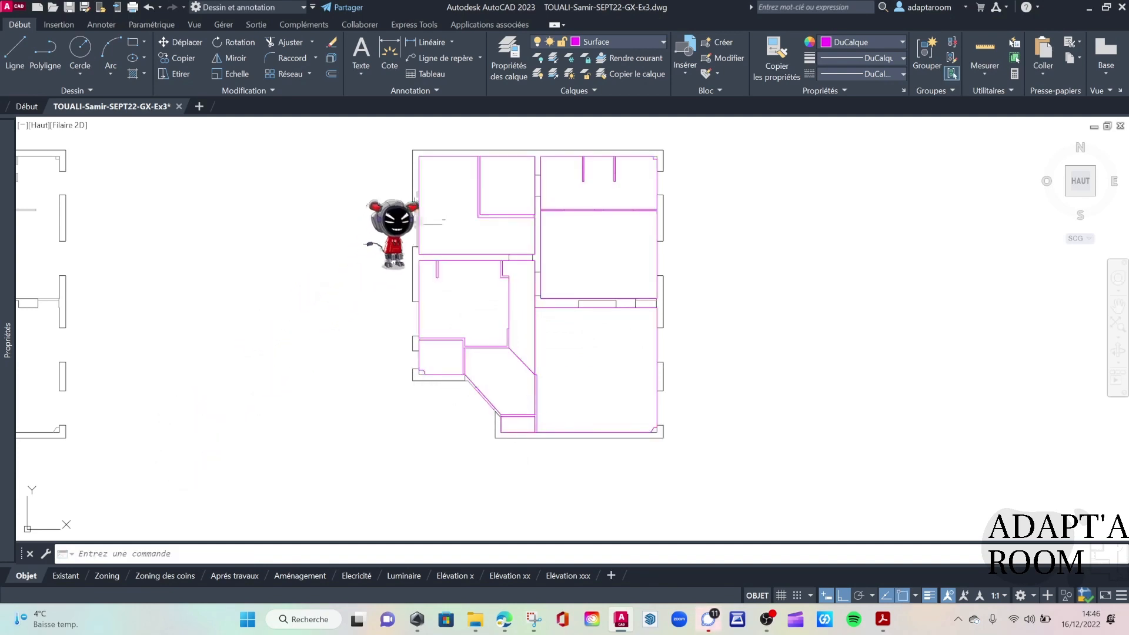
Check the area (Aire) of the large upper-right room's contour and of the angled lower room's contour in their properties.
left_click(541, 240)
mouse_move(5, 346)
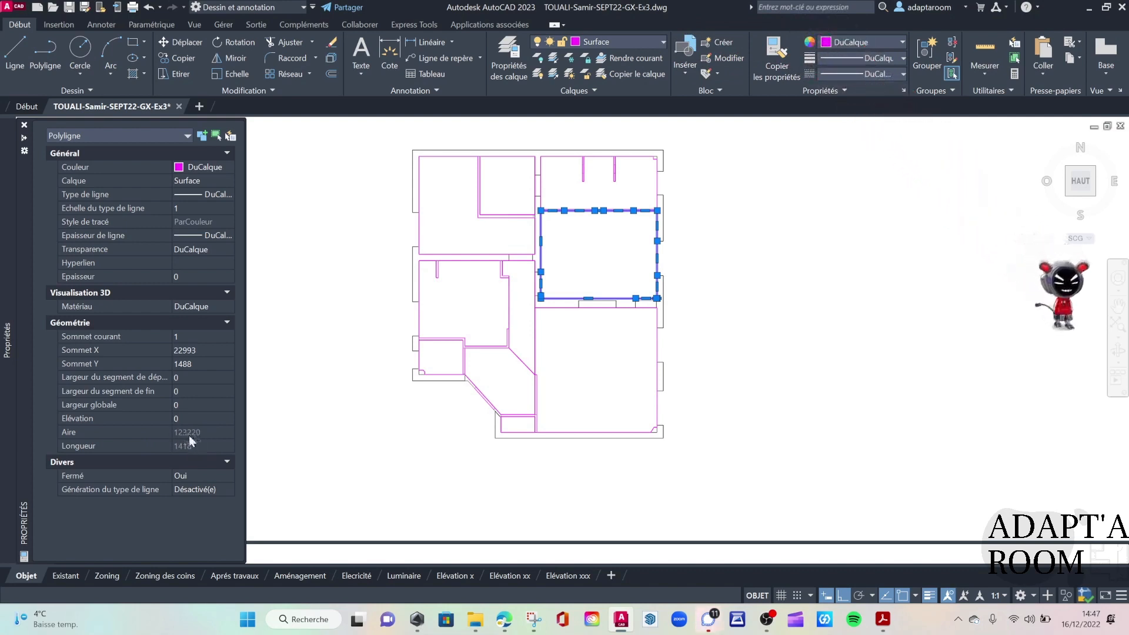
key("Escape")
left_click(490, 349)
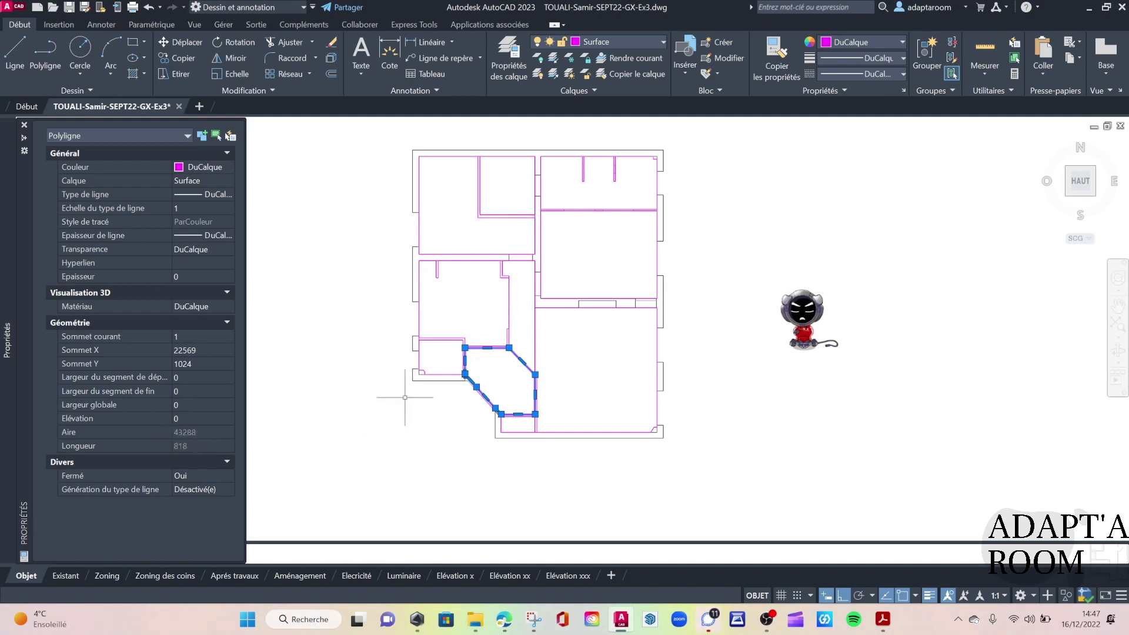
key("ctrl+1")
key("Escape")
middle_click_drag(508, 312, 494, 356)
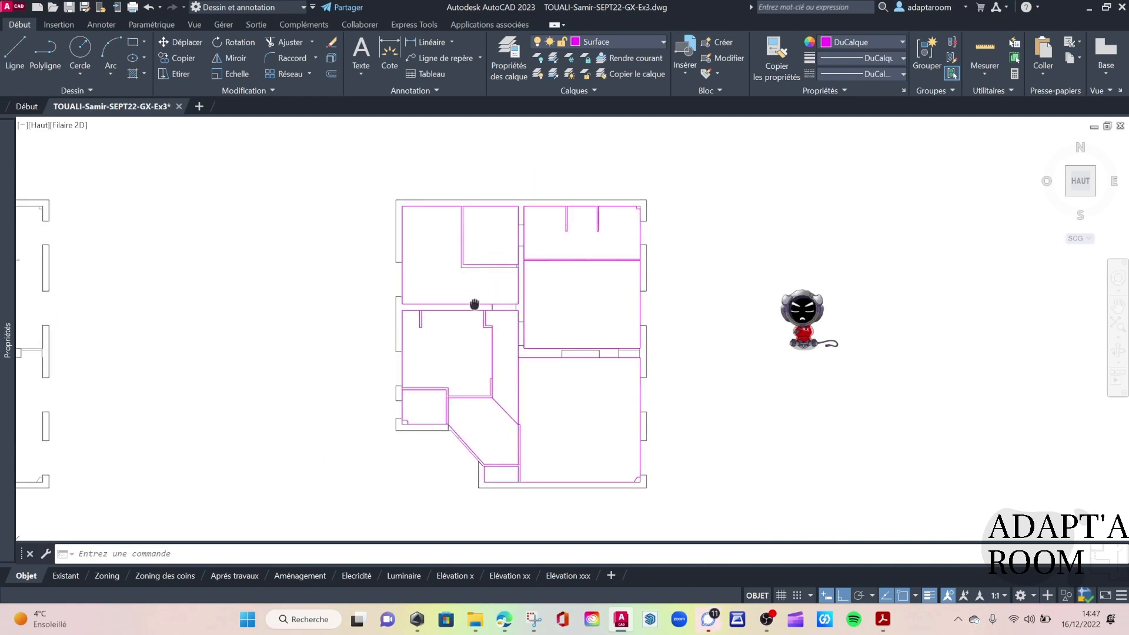
middle_click_drag(562, 348, 508, 321)
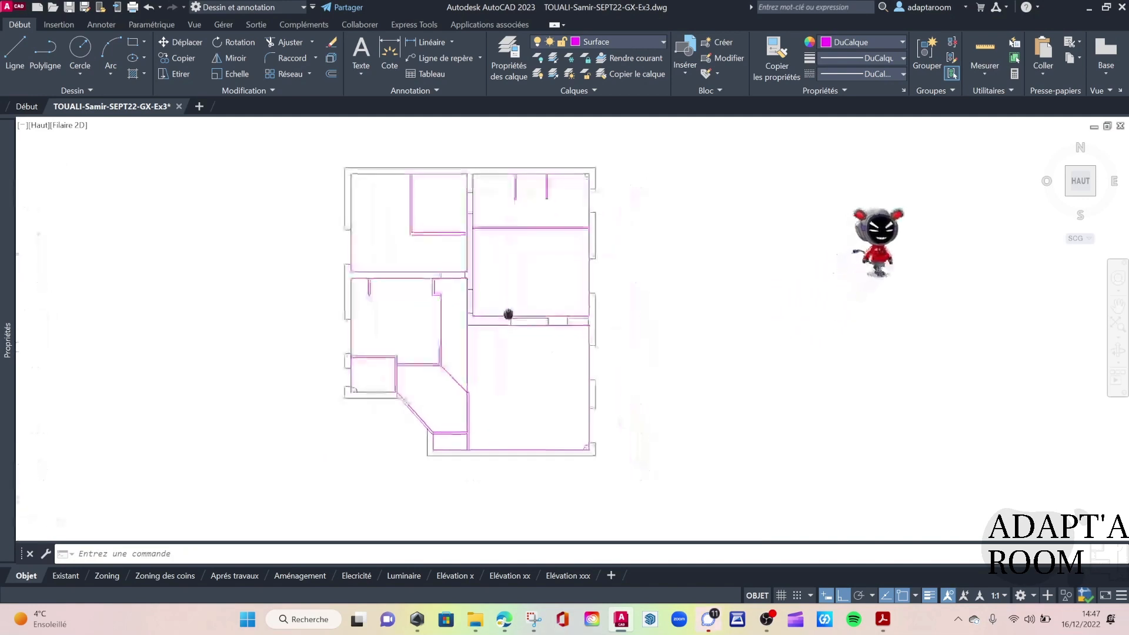